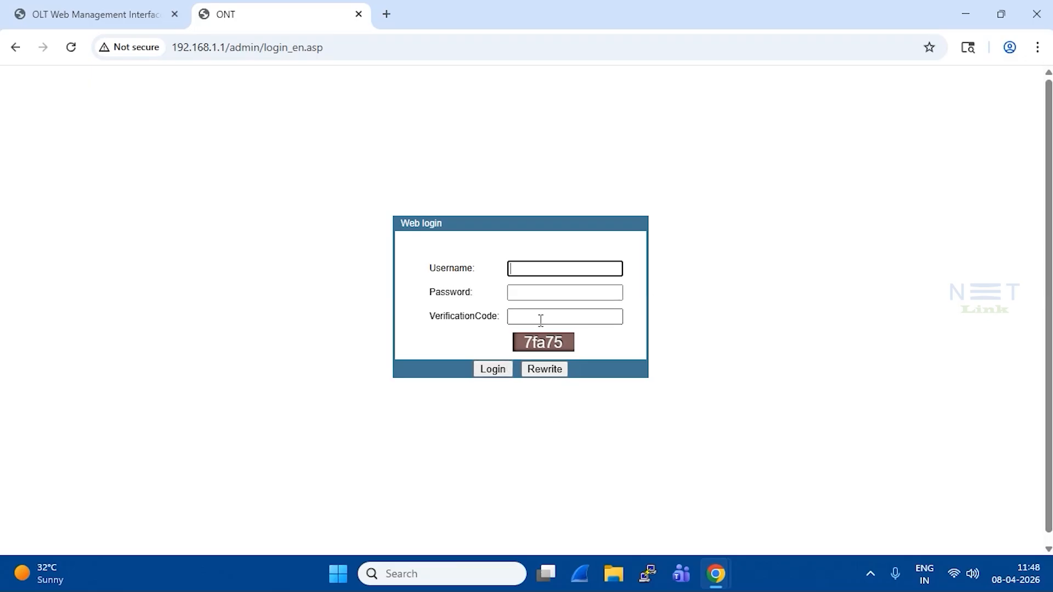
- Log in to the ONT web interface as admin, entering the account password and the displayed verification code
left_click(544, 342)
type("admin")
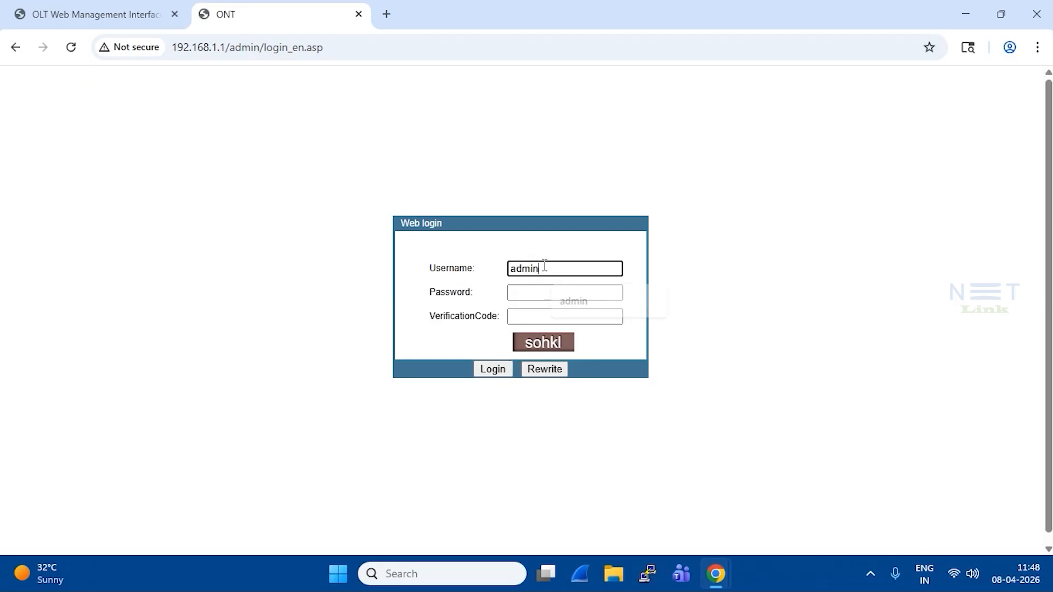
key("Tab")
type("123456")
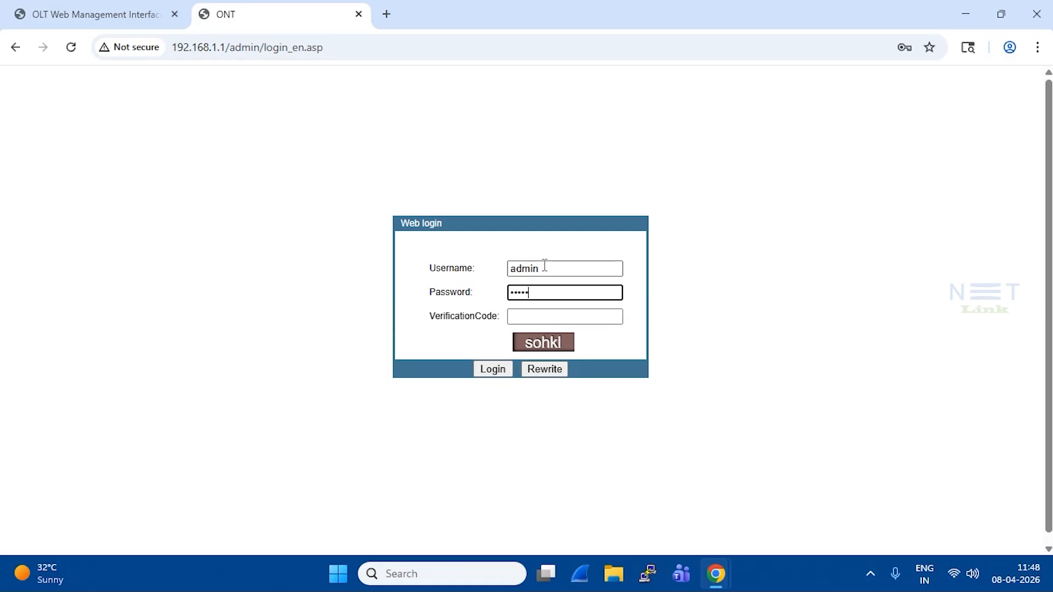
key("Tab")
type("soh")
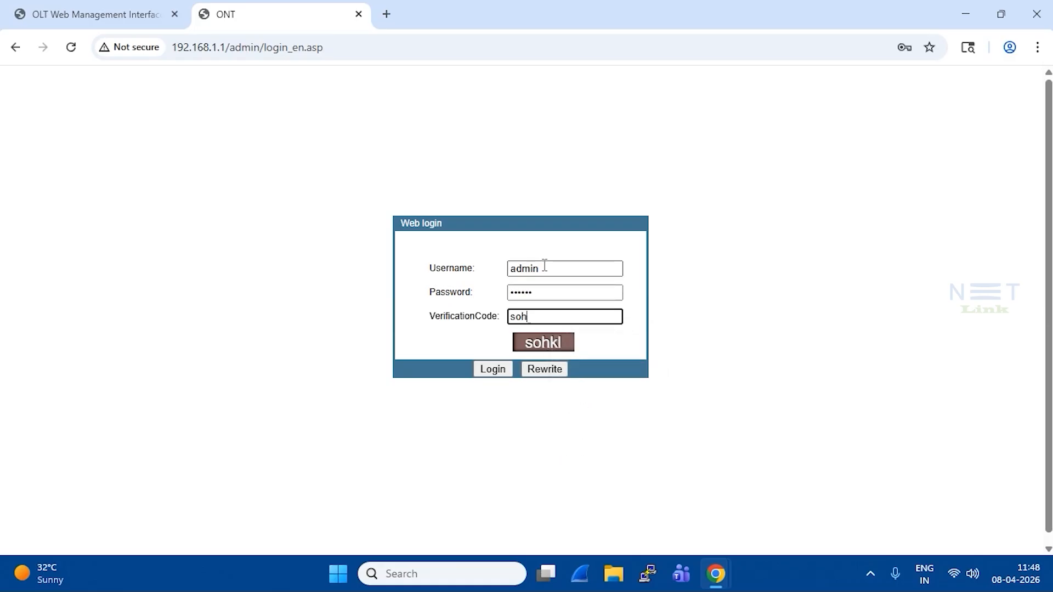
type("kl")
key("Return")
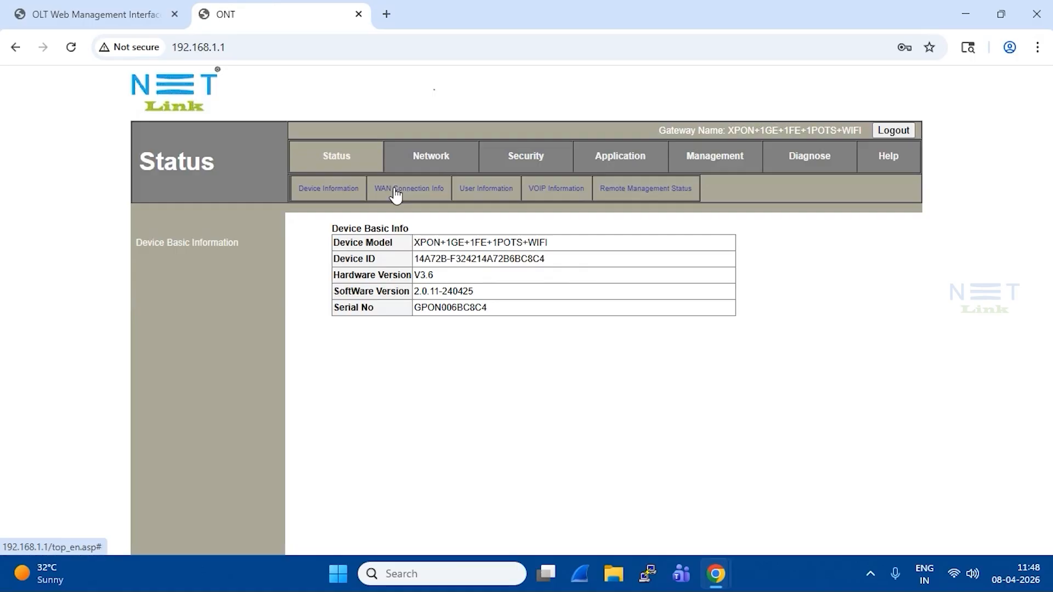
- Examine the ONT's WAN connection information, checking the internet interface's status and VLAN ID
left_click(395, 191)
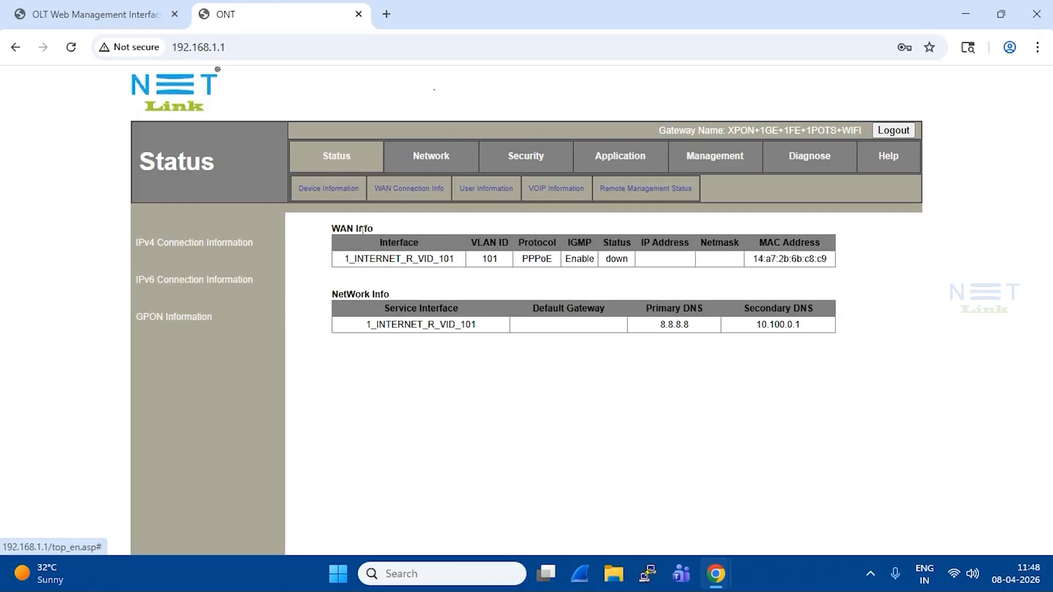
left_click_drag(344, 259, 620, 268)
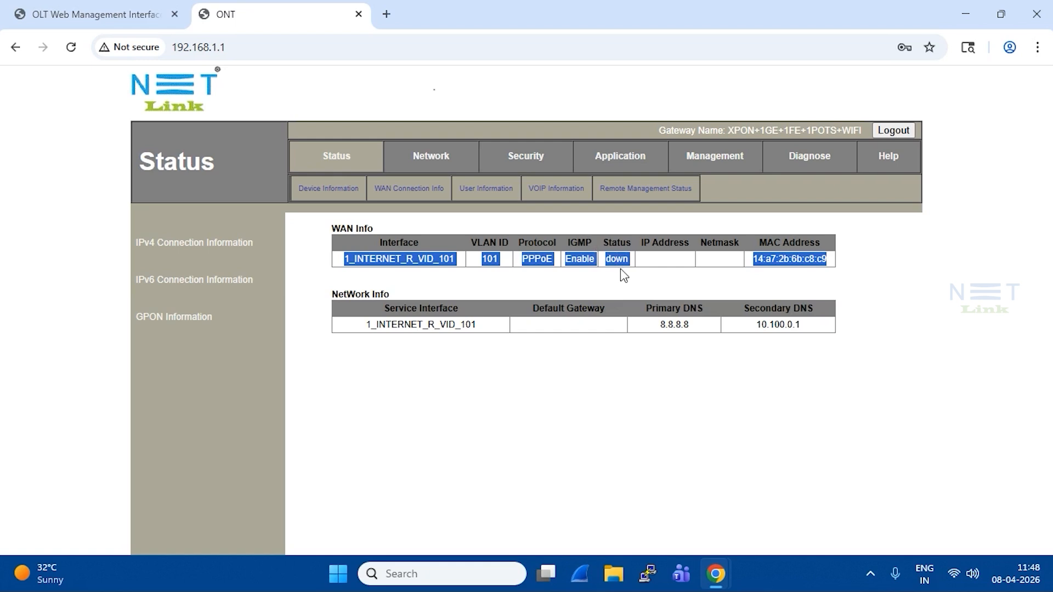
left_click(624, 274)
left_click_drag(634, 264, 607, 269)
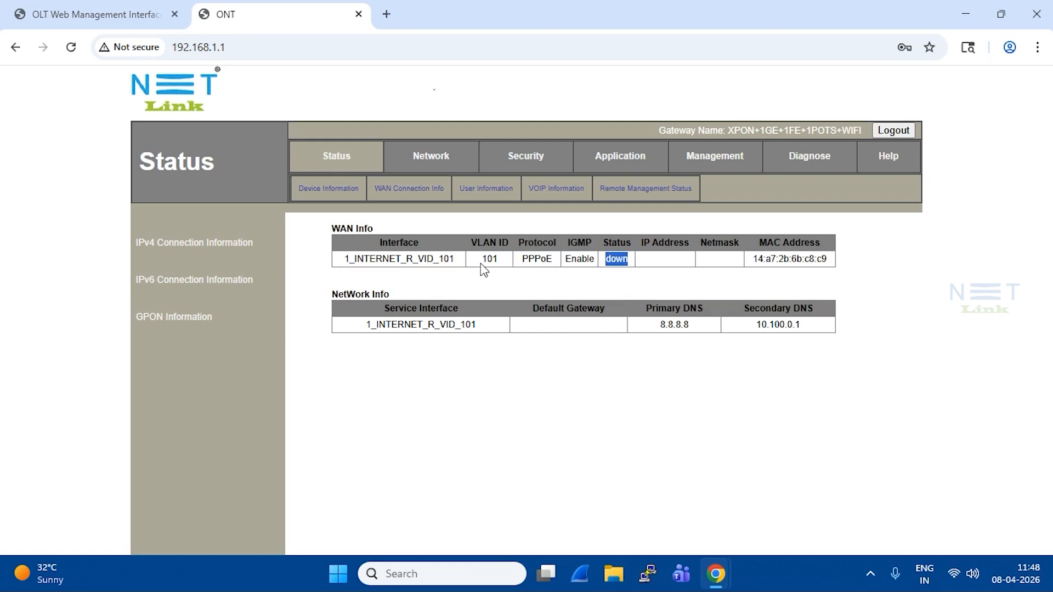
left_click_drag(480, 261, 515, 262)
left_click(515, 262)
- Examine the ONT's GPON information, checking the registration state under Connection Info
left_click(401, 189)
left_click(150, 327)
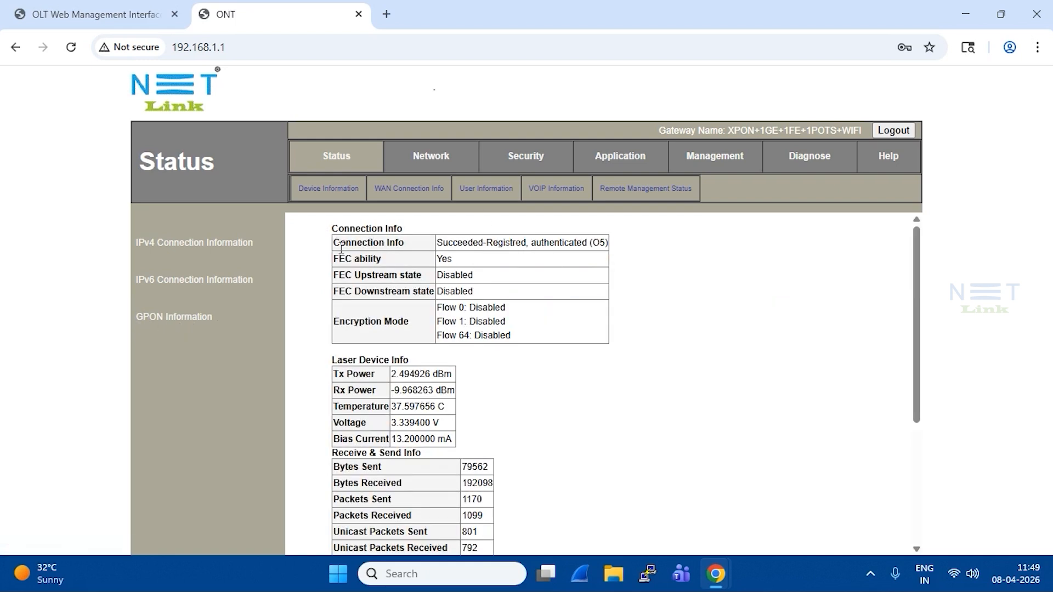
left_click_drag(338, 245, 422, 248)
left_click(441, 237)
left_click_drag(437, 242, 525, 243)
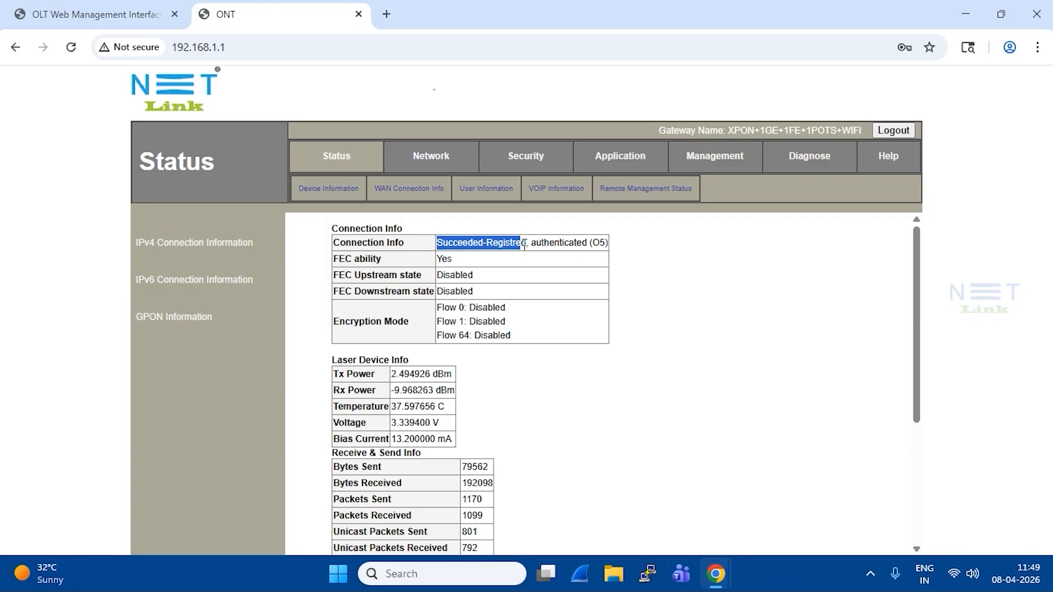
- Review the ONT's WAN configuration, checking the VLAN ID and the PPPoE username and password fields
left_click(423, 193)
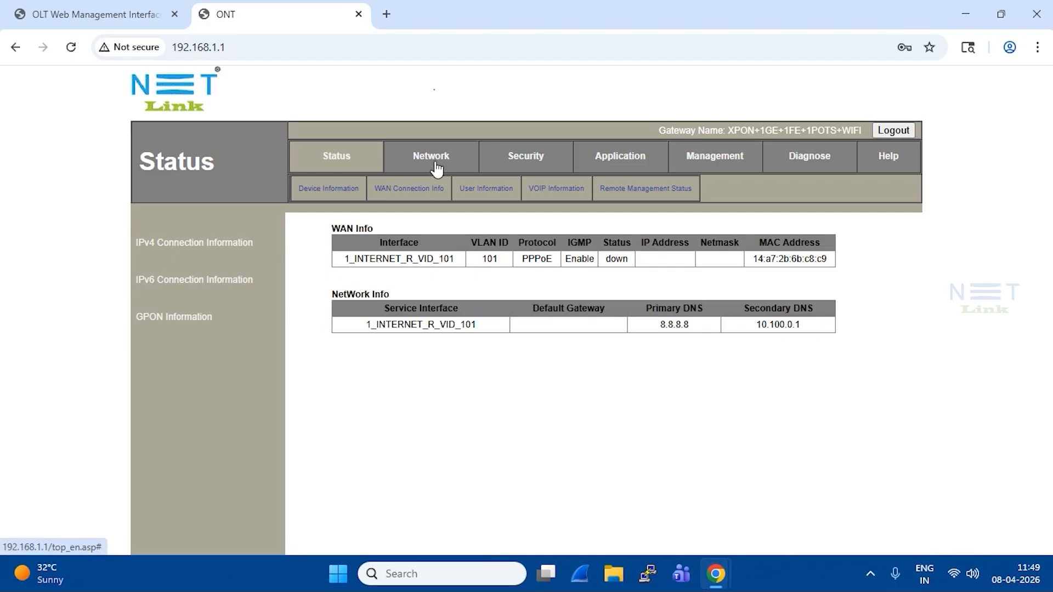
left_click(433, 163)
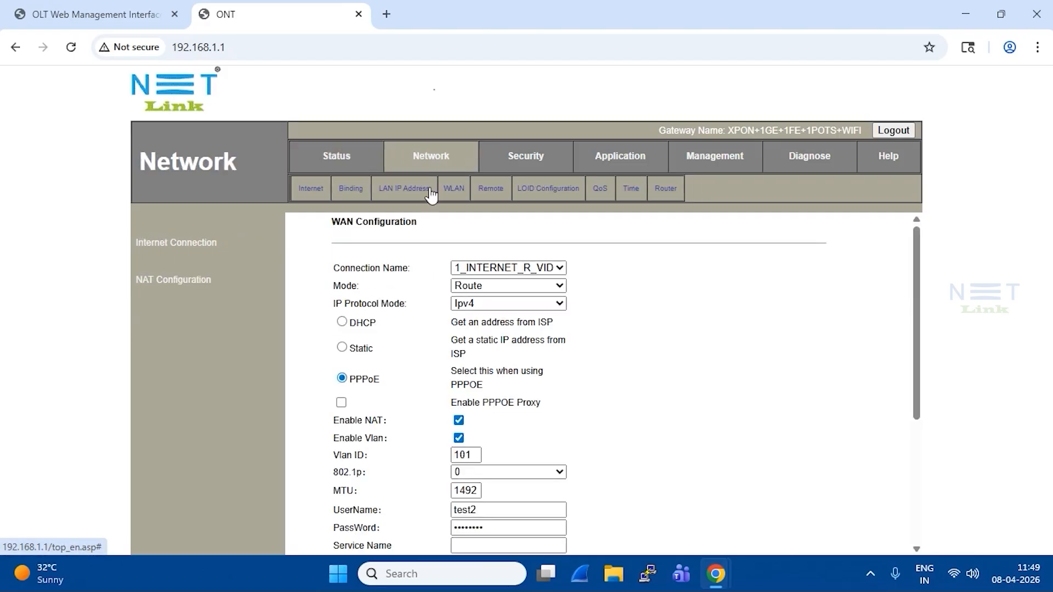
left_click_drag(332, 222, 420, 226)
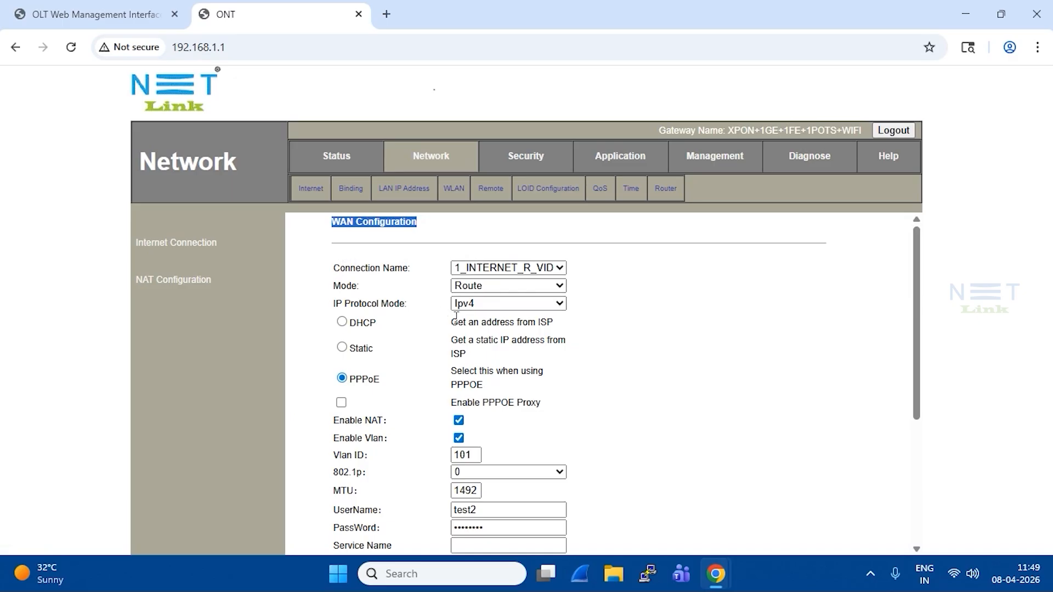
double_click(476, 455)
double_click(456, 509)
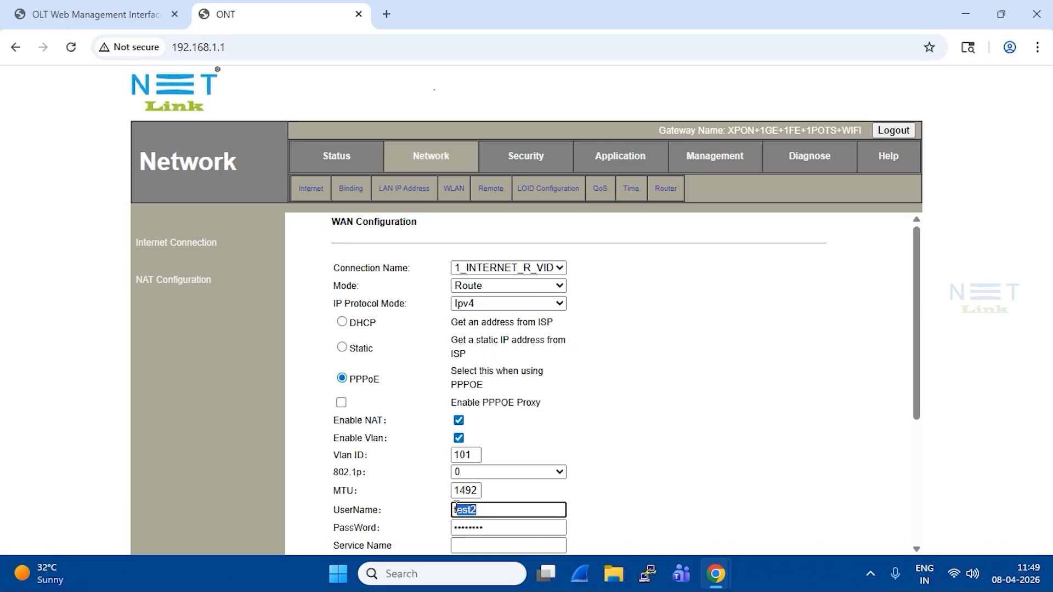
double_click(493, 529)
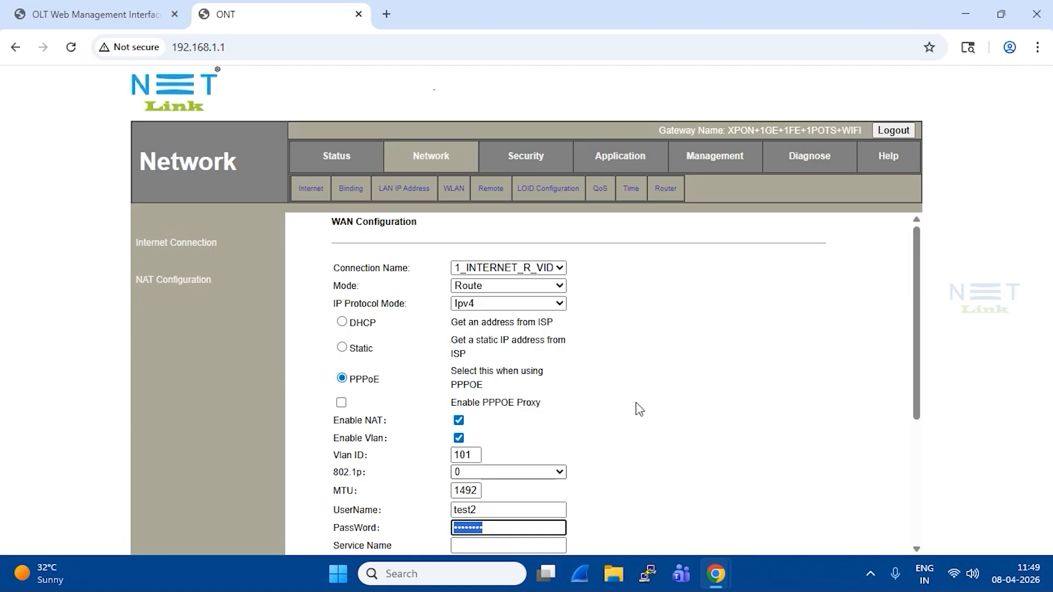
left_click(618, 389)
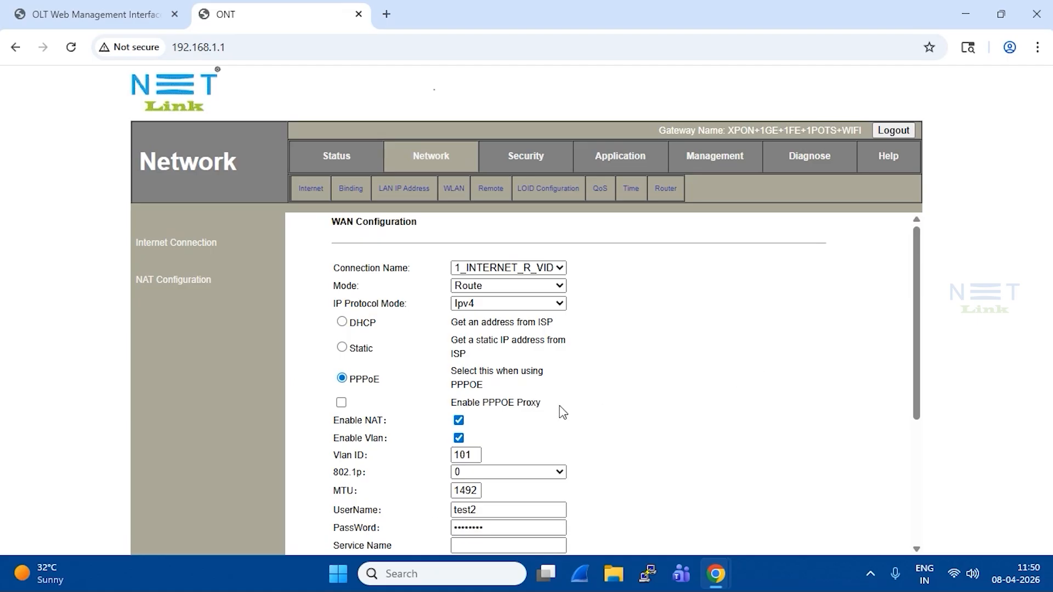
left_click_drag(472, 455, 453, 455)
- Switch to the OLT Web Management Interface and check the VLAN table for VLAN 101
left_click(101, 13)
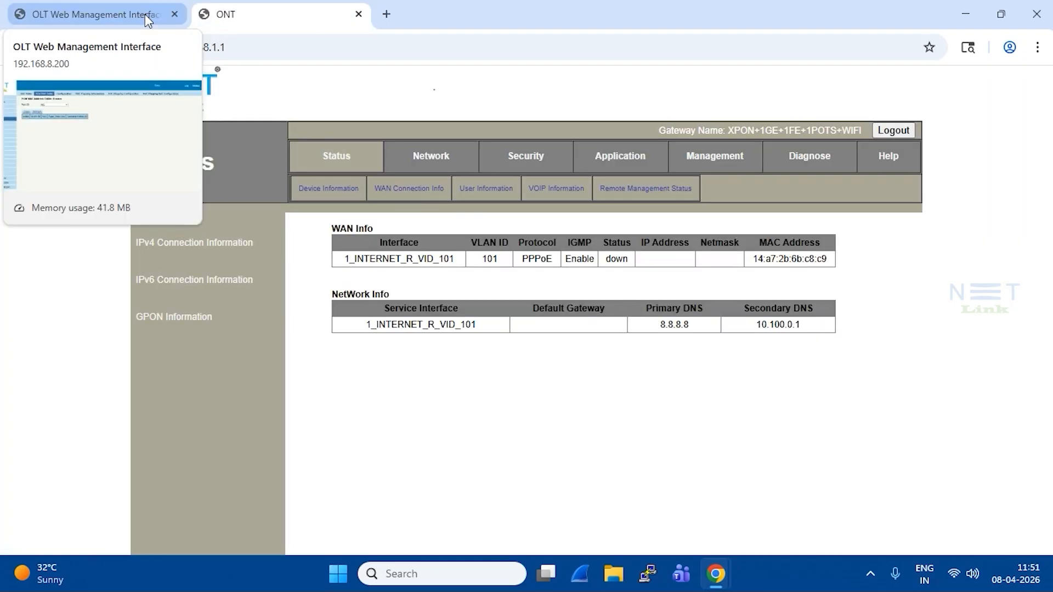
left_click(144, 17)
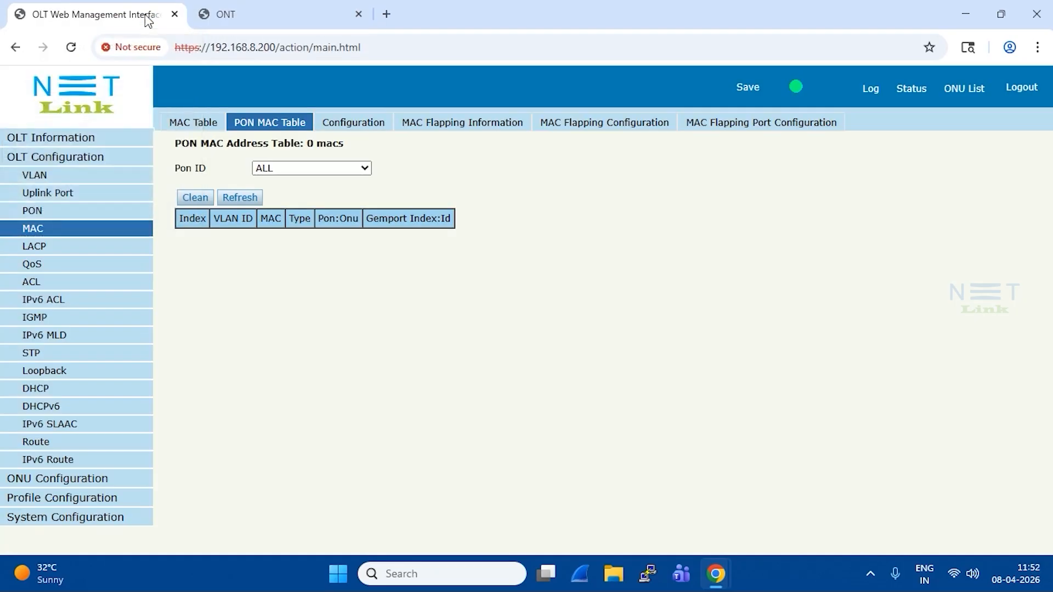
left_click(75, 181)
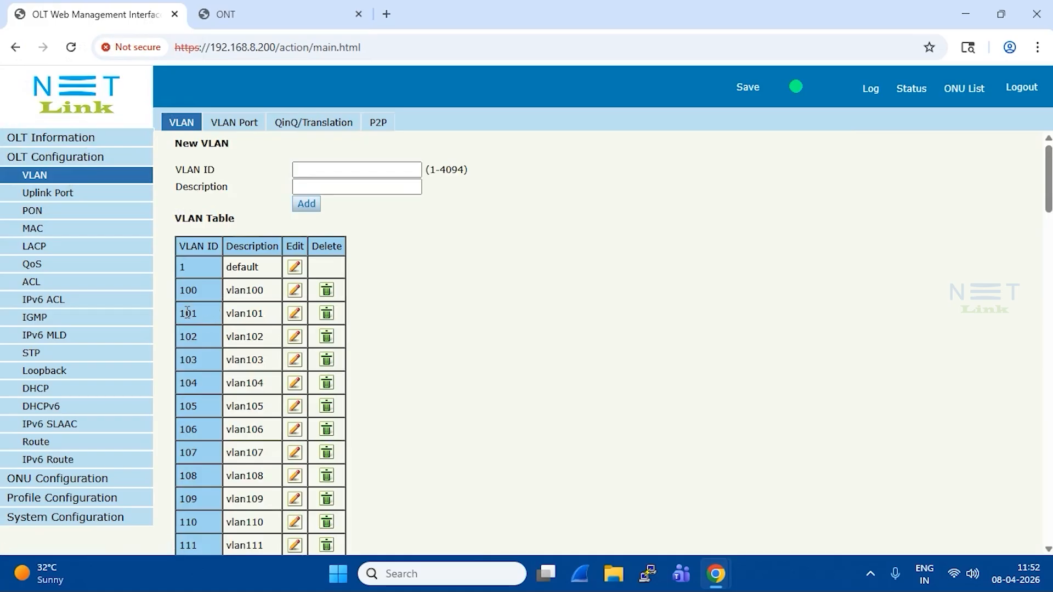
left_click(64, 231)
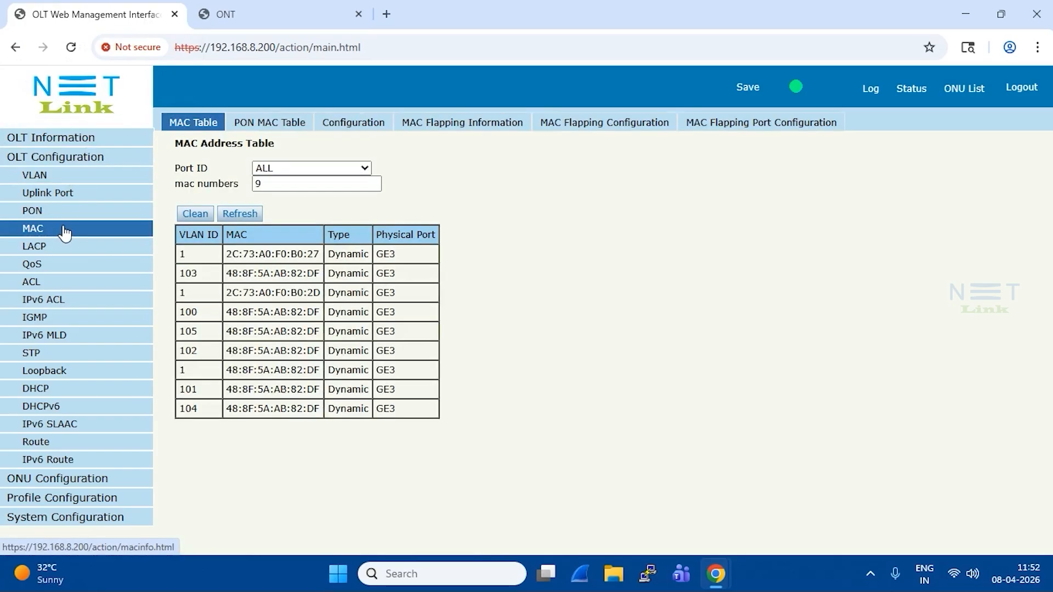
left_click(55, 177)
left_click_drag(181, 314, 266, 314)
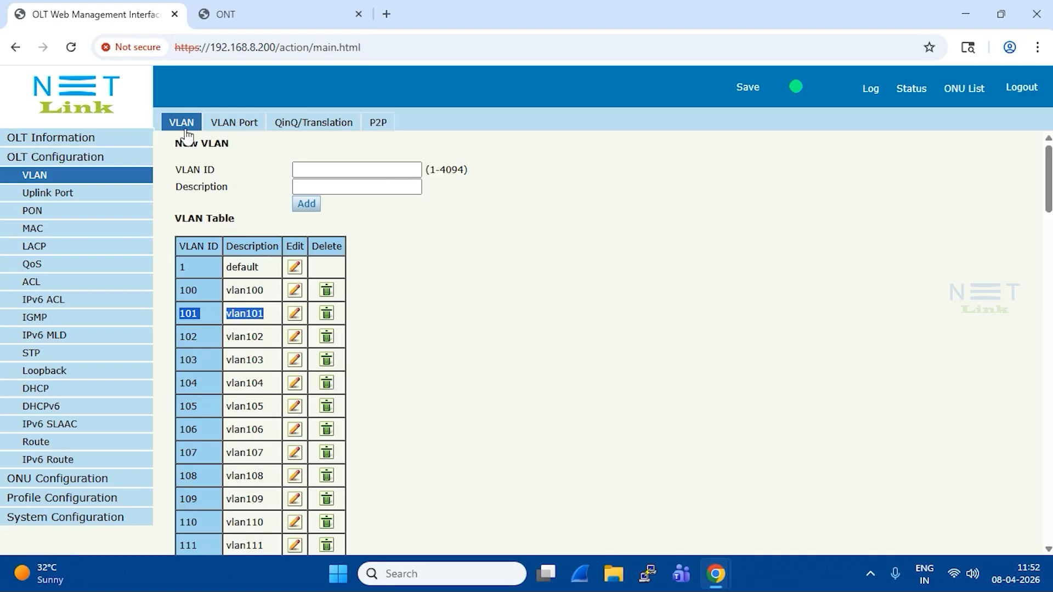
- Examine the OLT's Port VLAN configuration, checking which uplink port is tagged for VLAN 101
left_click(243, 132)
left_click(71, 193)
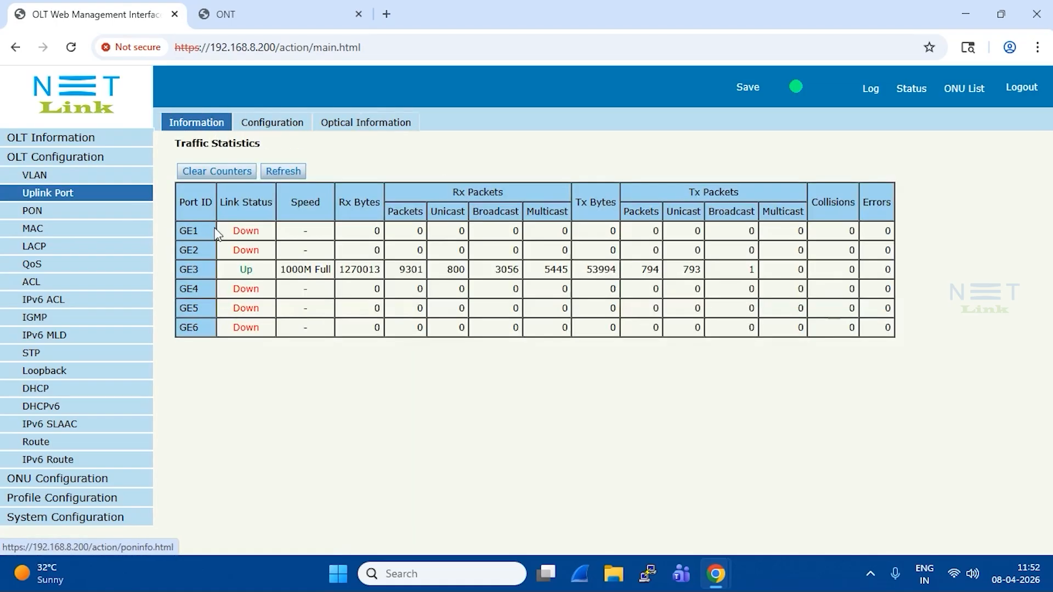
left_click(71, 174)
left_click(235, 132)
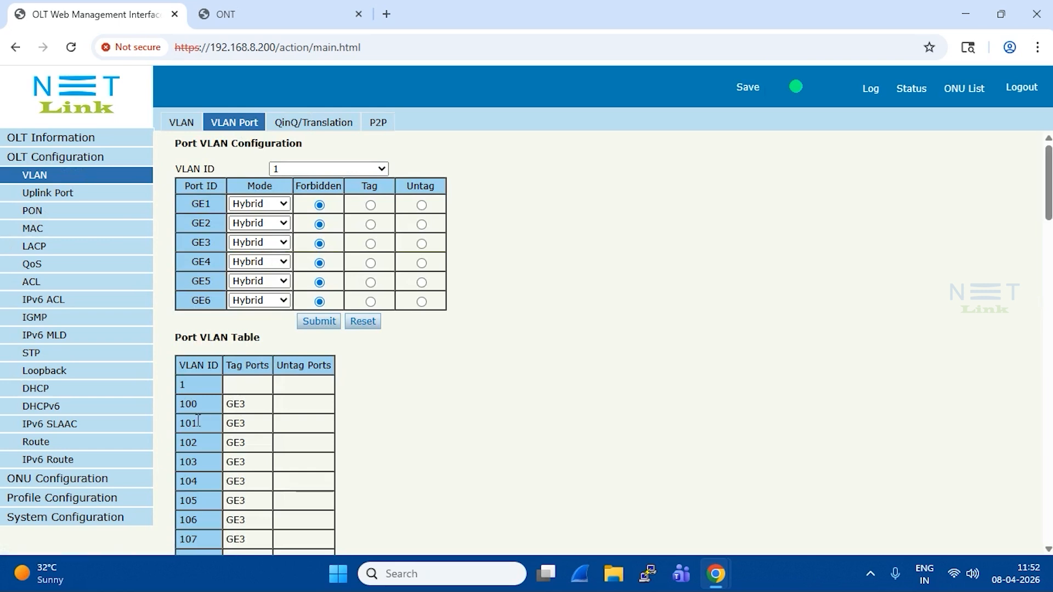
left_click_drag(181, 424, 247, 430)
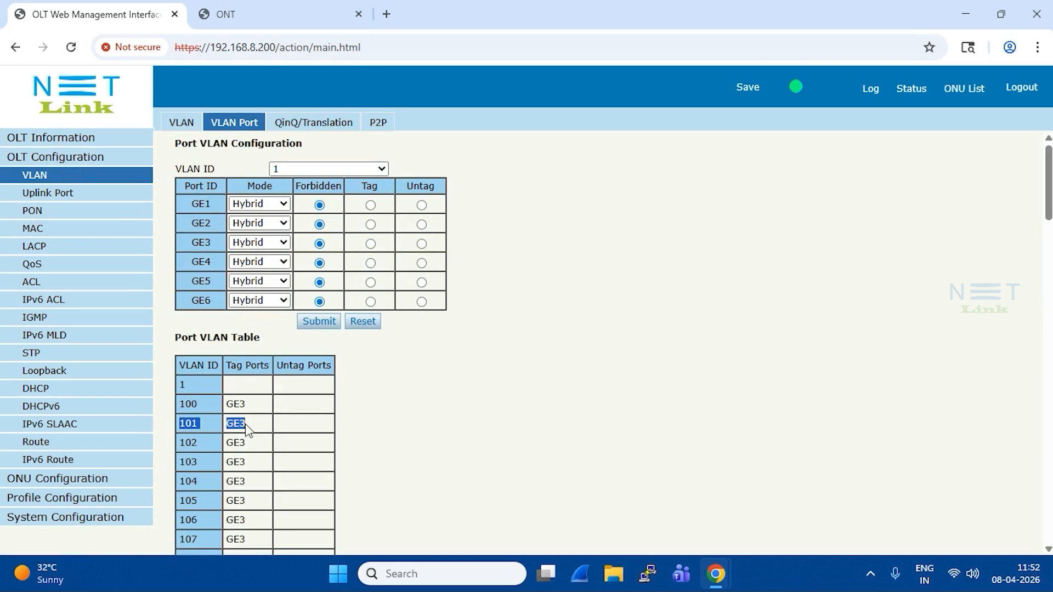
left_click(433, 387)
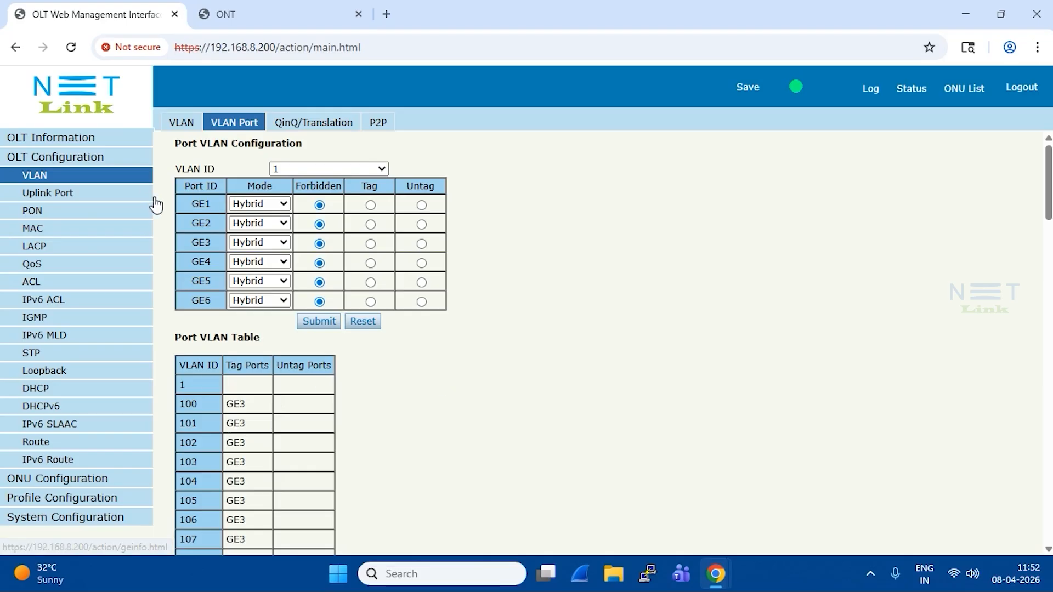
left_click_drag(190, 203, 231, 301)
left_click(606, 366)
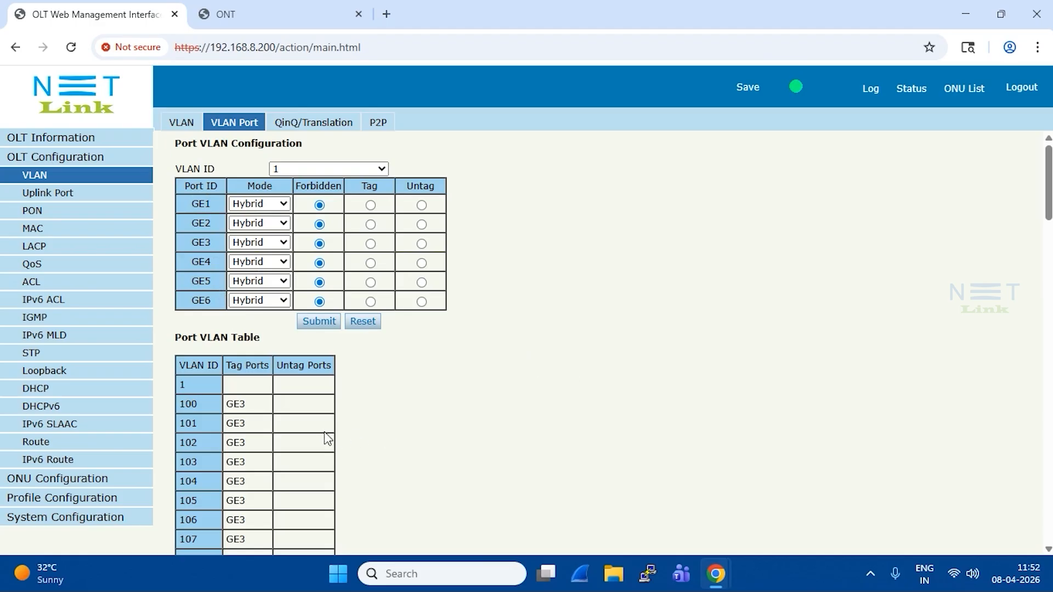
left_click_drag(268, 425, 223, 423)
- Check the OLT's MAC address table for the VLAN 101 entry and its physical port
left_click(44, 230)
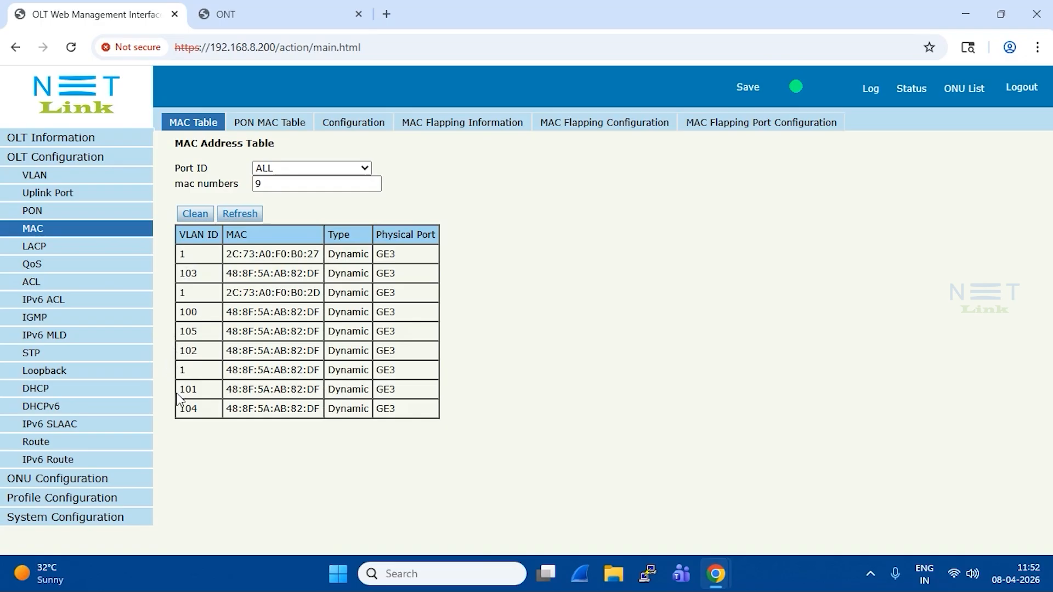
left_click_drag(369, 388, 399, 396)
left_click(625, 343)
- Open the ONU authentication list and check the status of the ONU on PON1
left_click(111, 157)
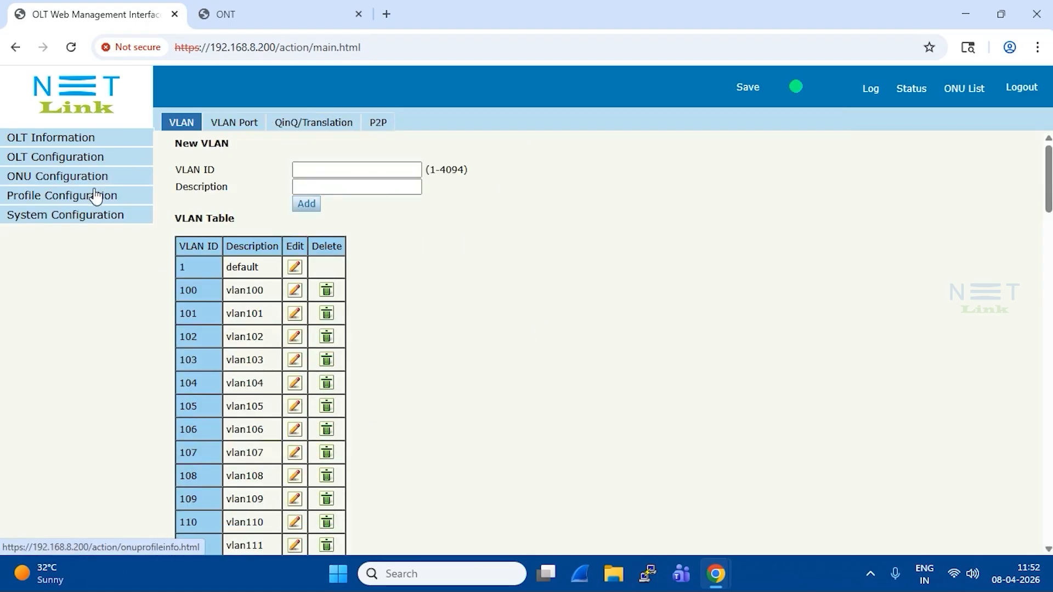
left_click(90, 177)
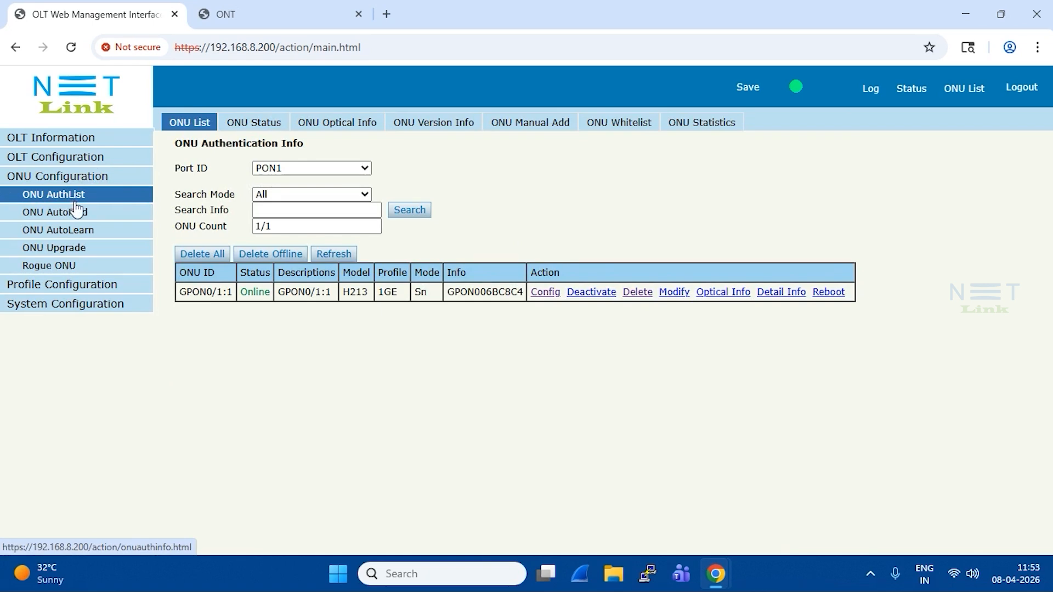
left_click_drag(242, 289, 272, 304)
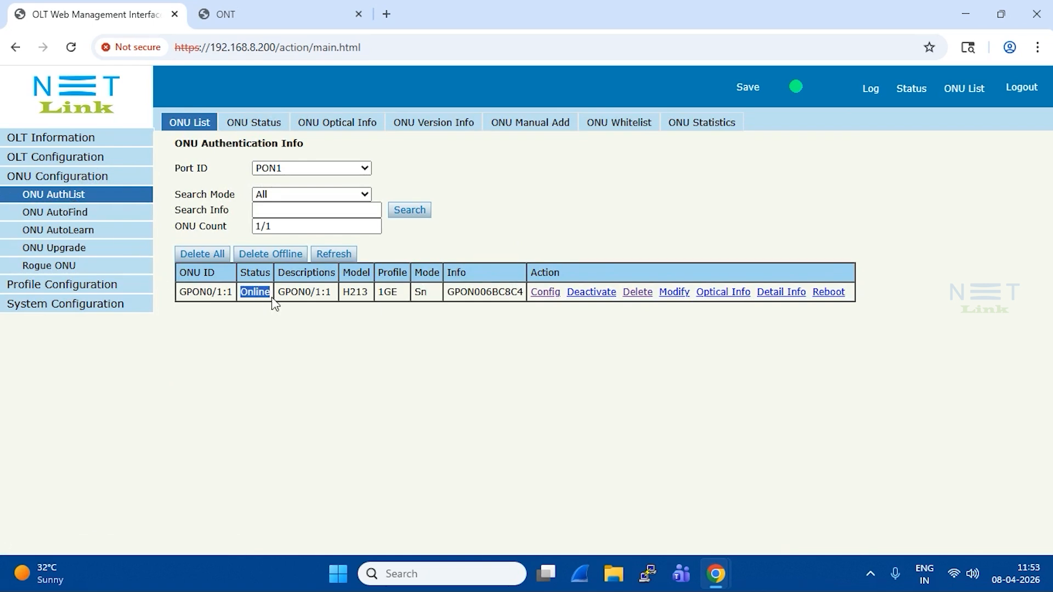
- Open the configuration of ONU GPON0/1:1 and review its Tcont and Gemport entries
left_click(545, 292)
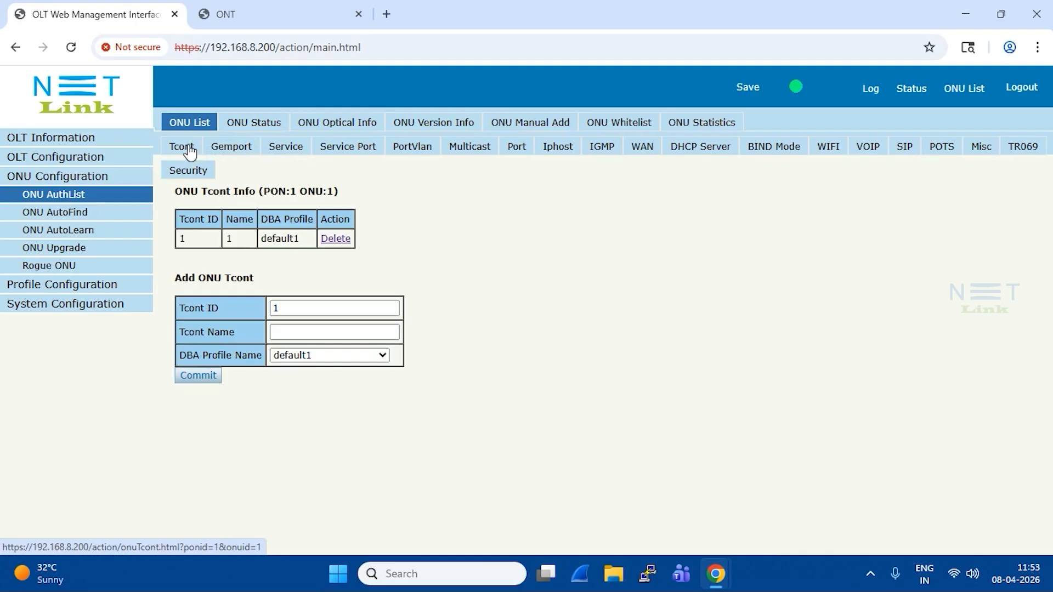
left_click_drag(188, 239, 397, 236)
left_click(382, 230)
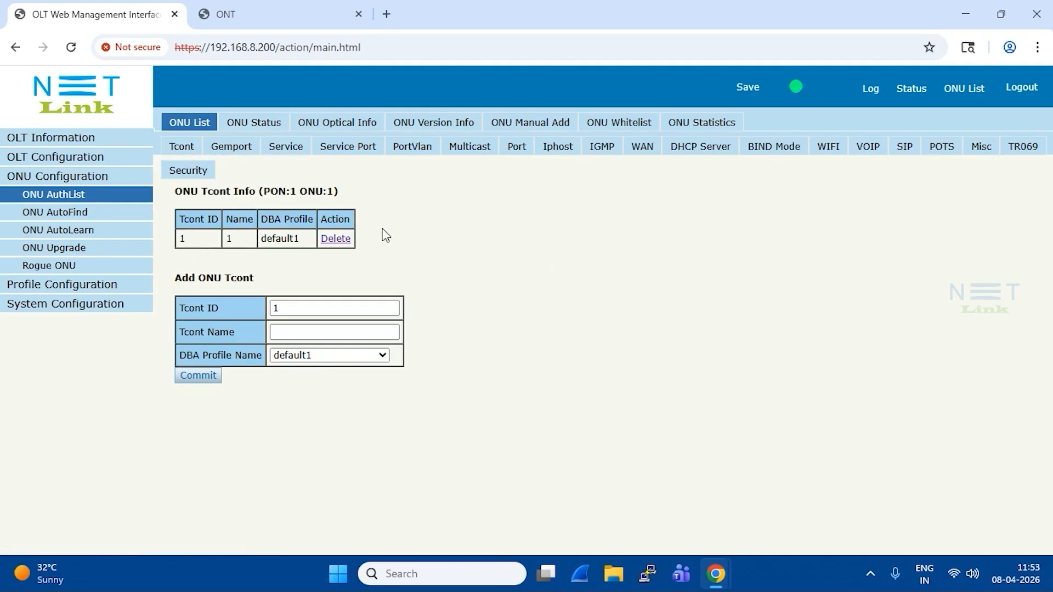
left_click(234, 147)
left_click_drag(184, 240, 431, 241)
left_click(430, 273)
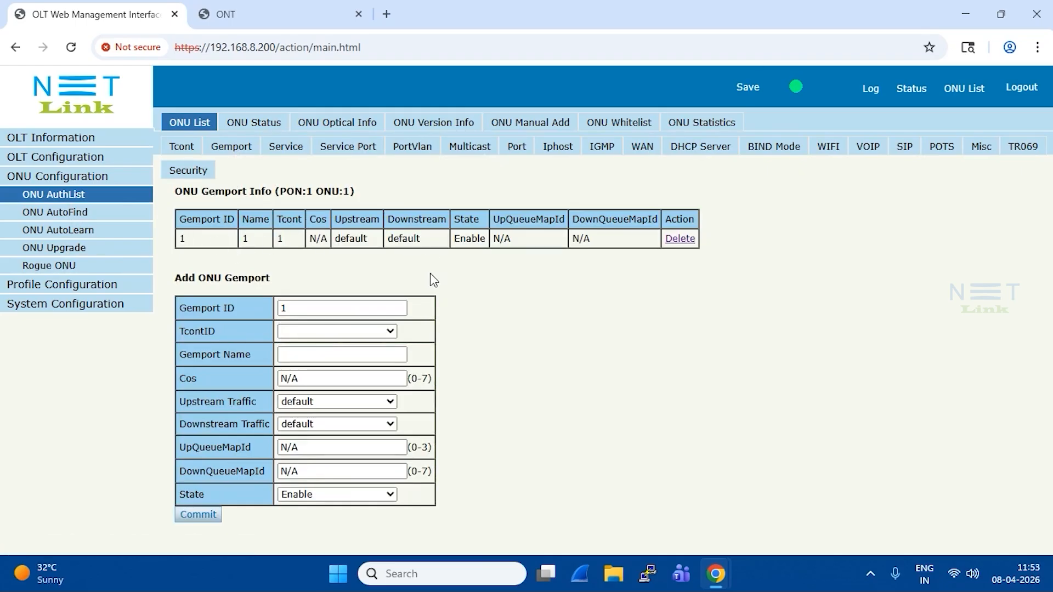
- Compare the VLAN list of the ONU's service ser_1 with the VLAN ID of its WAN connection
left_click(289, 161)
left_click_drag(224, 235, 344, 245)
left_click(349, 257)
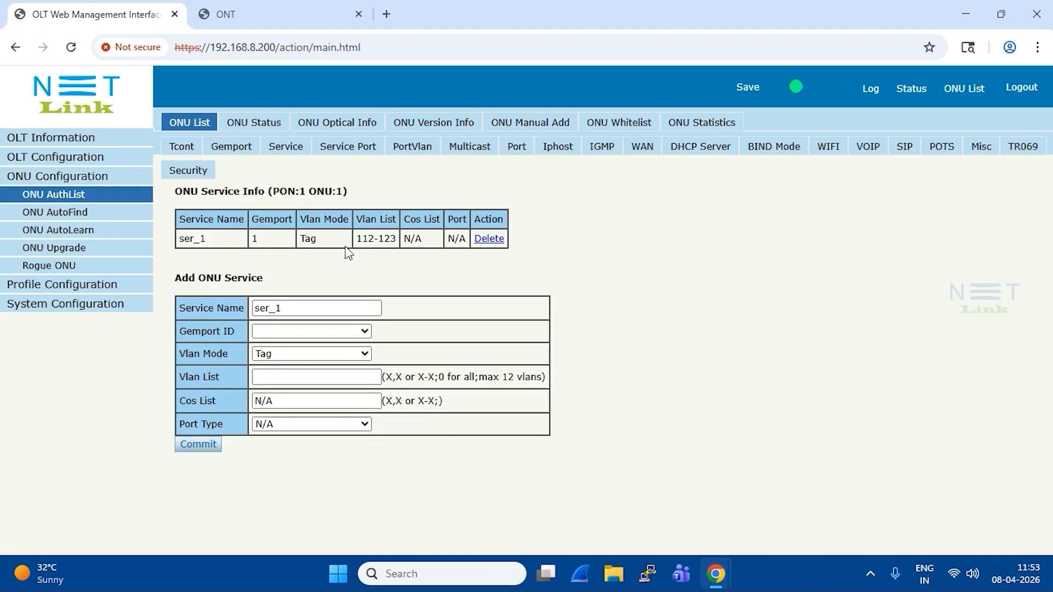
left_click(641, 154)
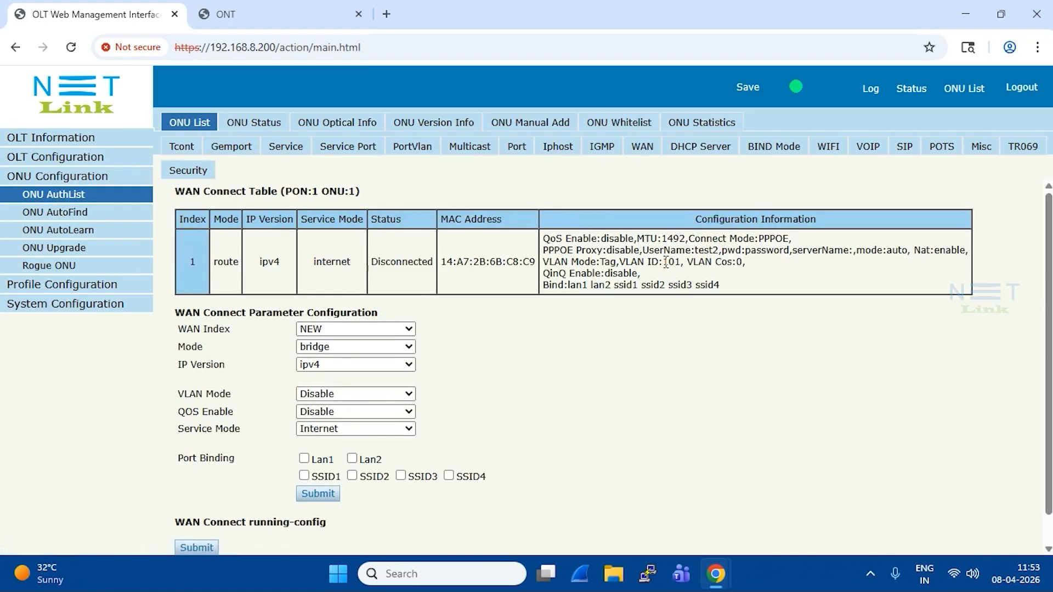
left_click_drag(663, 262, 680, 265)
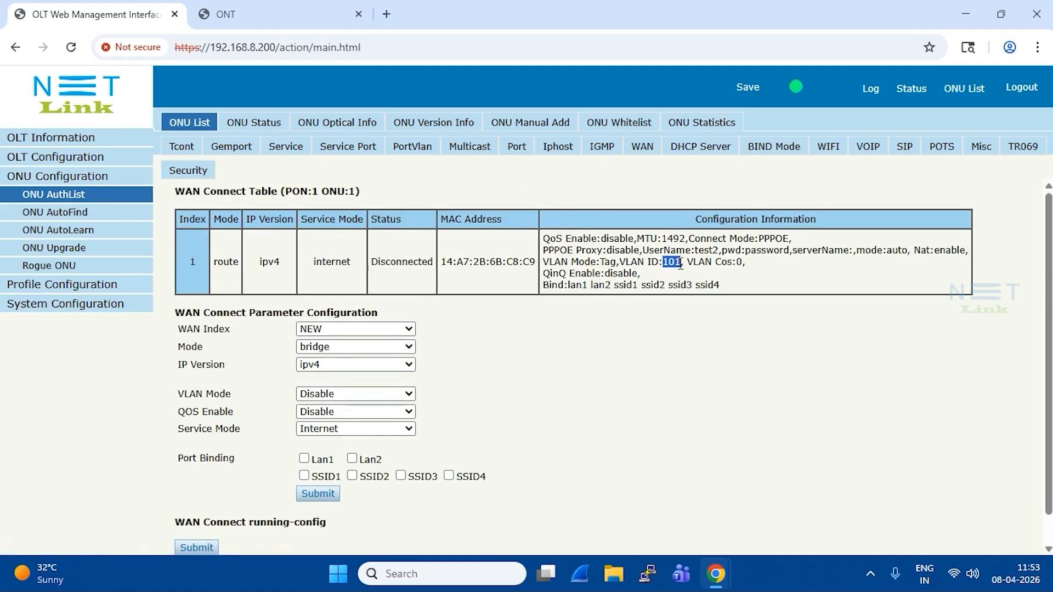
left_click(284, 156)
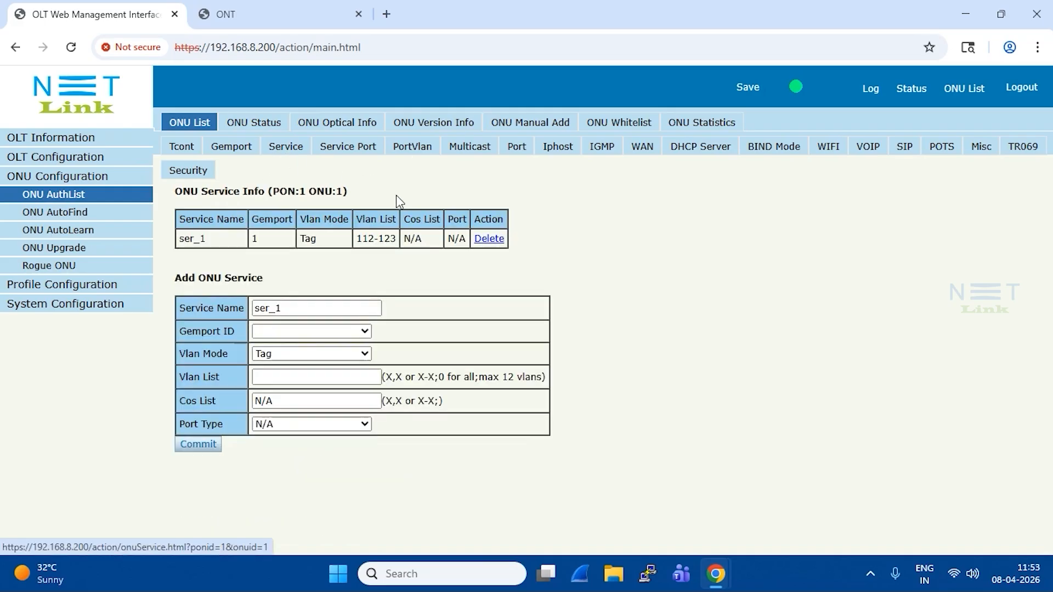
left_click_drag(359, 238, 397, 239)
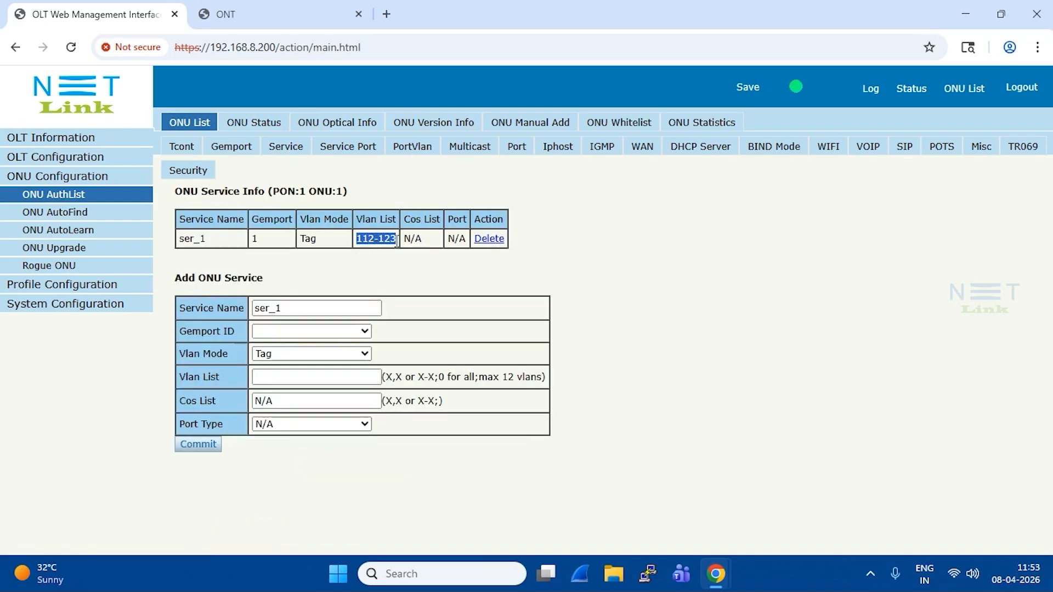
- Recheck the VLAN list of service ser_1 and compare it with the line profile bound to the ONU on PON1
left_click(378, 241)
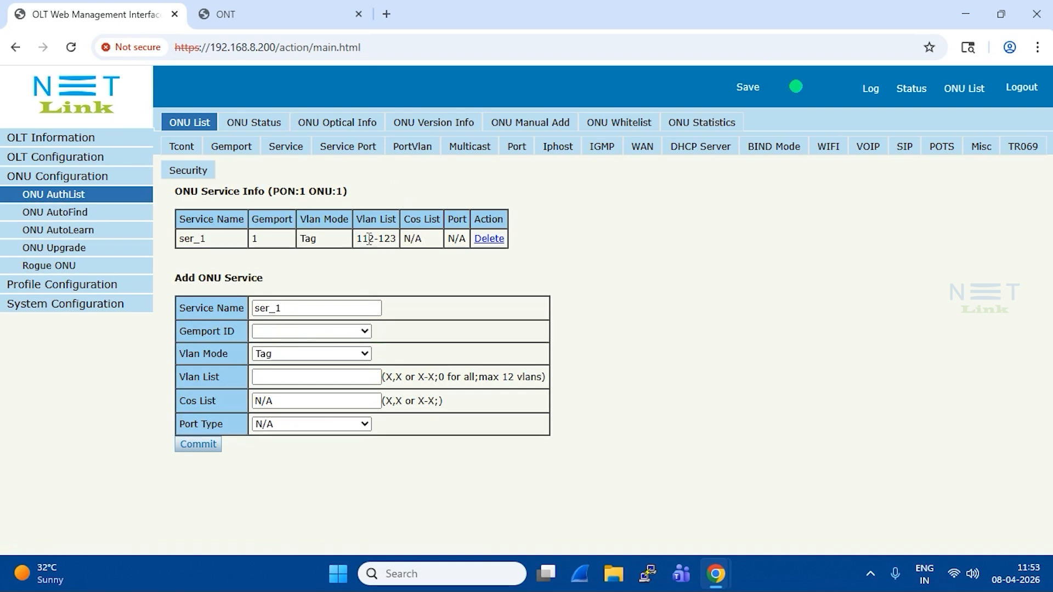
left_click_drag(375, 239, 397, 250)
left_click(84, 176)
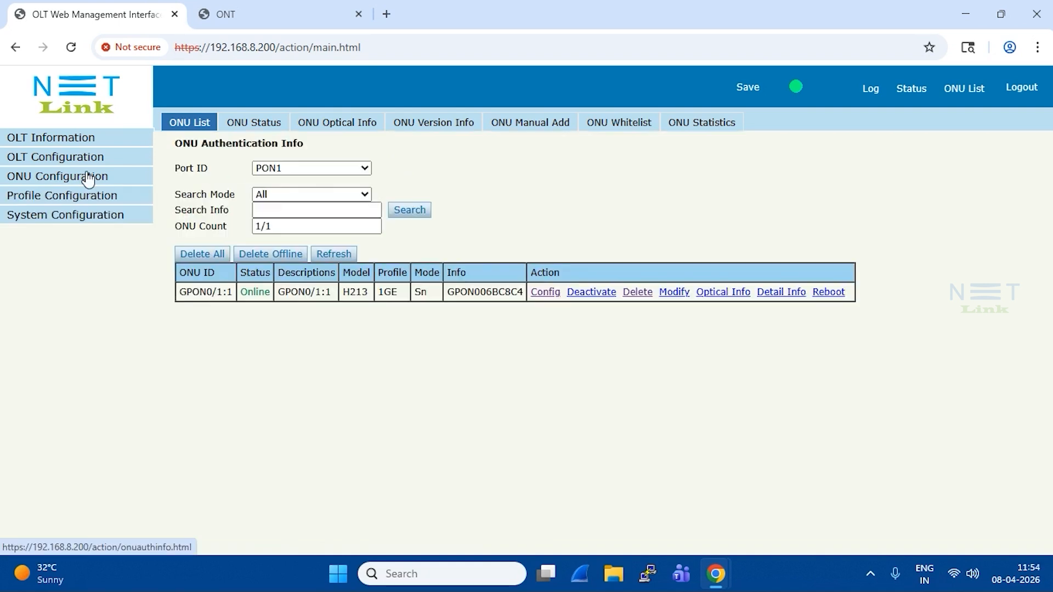
left_click(80, 197)
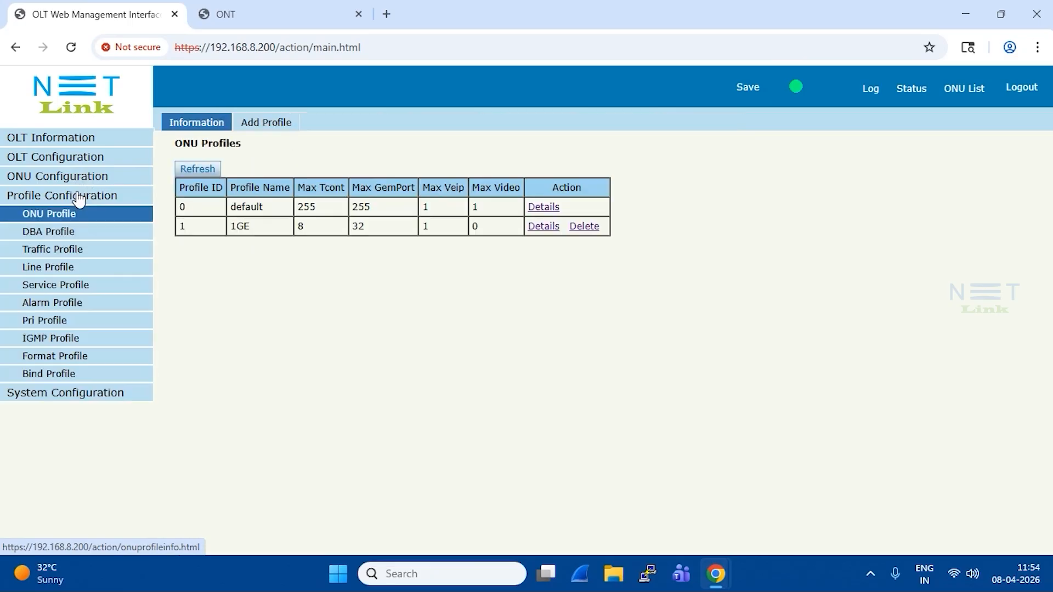
left_click(68, 377)
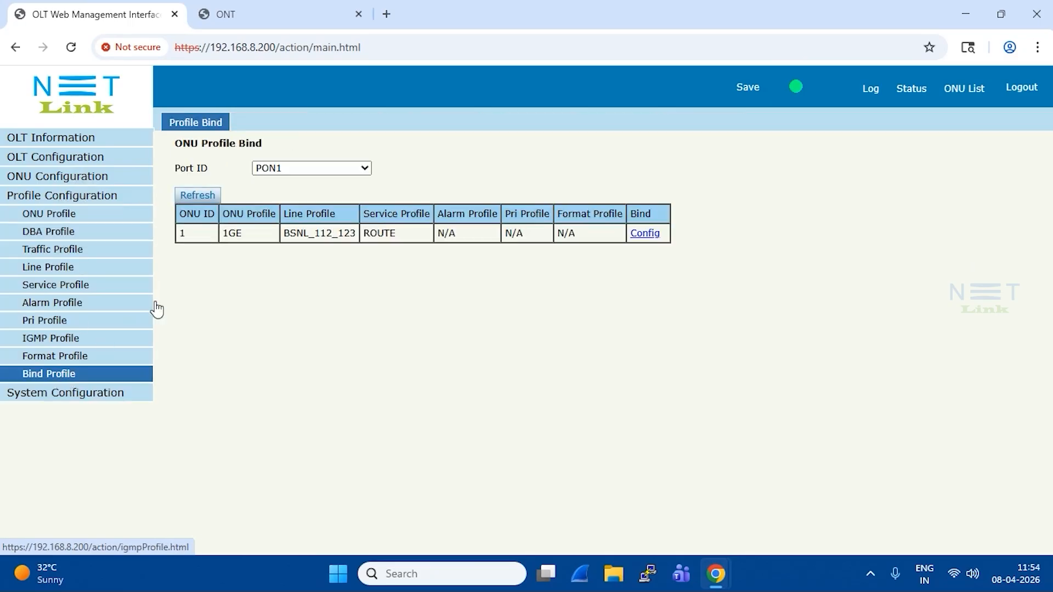
left_click_drag(224, 235, 350, 238)
left_click(395, 254)
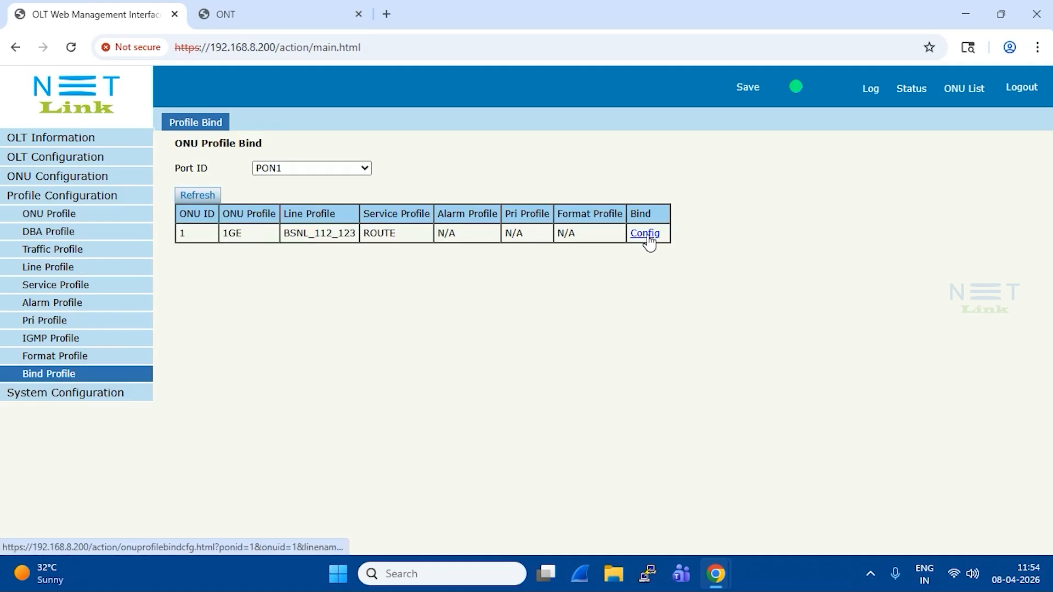
- Bind line profile BSNL_100_111 and service profile ROUTE to ONU 1 on PON1 and commit the binding
left_click(648, 235)
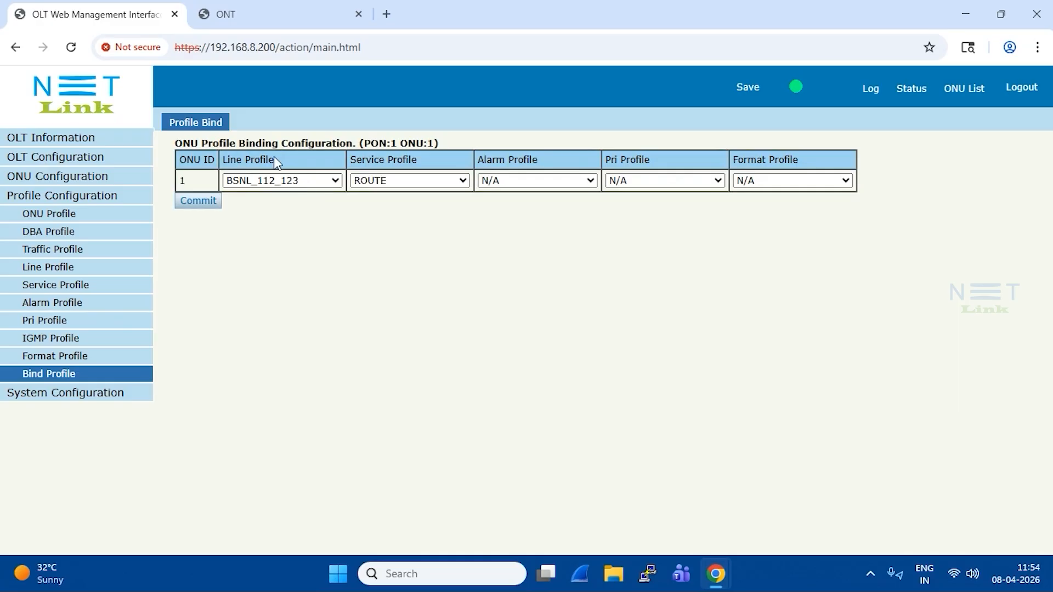
left_click(335, 181)
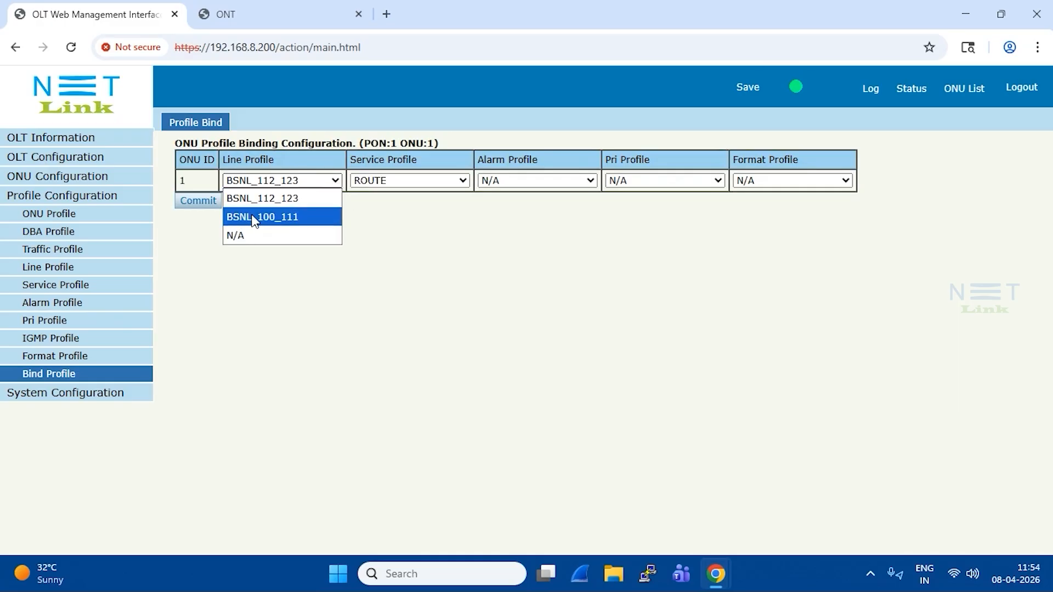
left_click(295, 220)
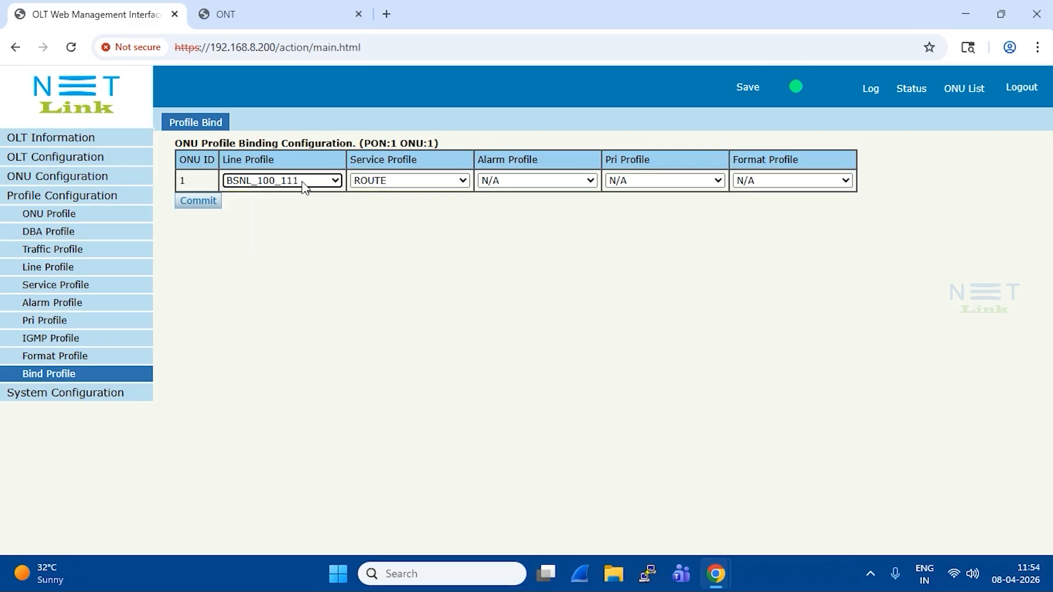
left_click(427, 185)
left_click(421, 202)
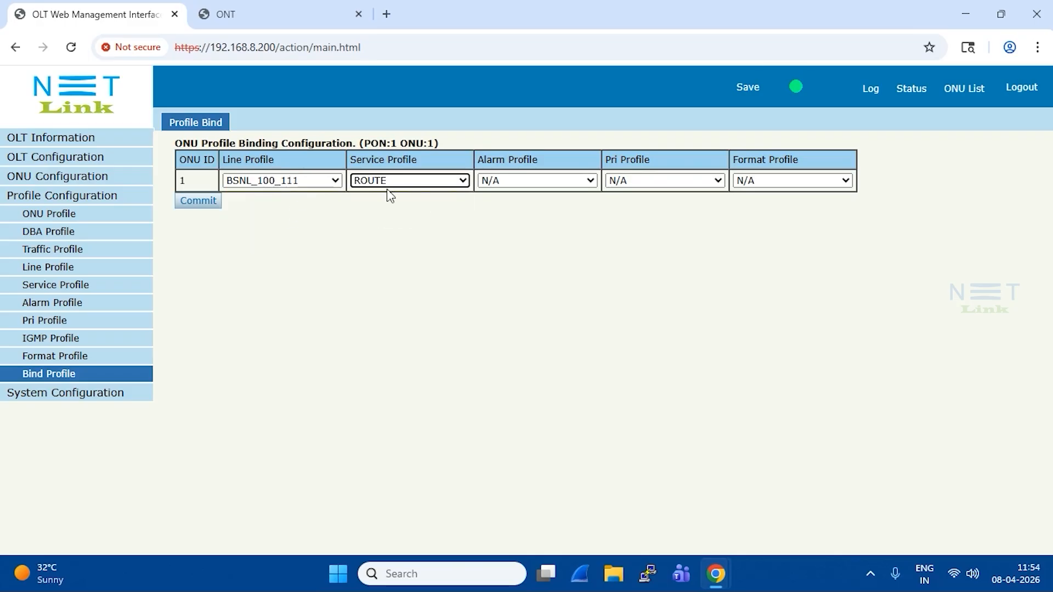
left_click(198, 203)
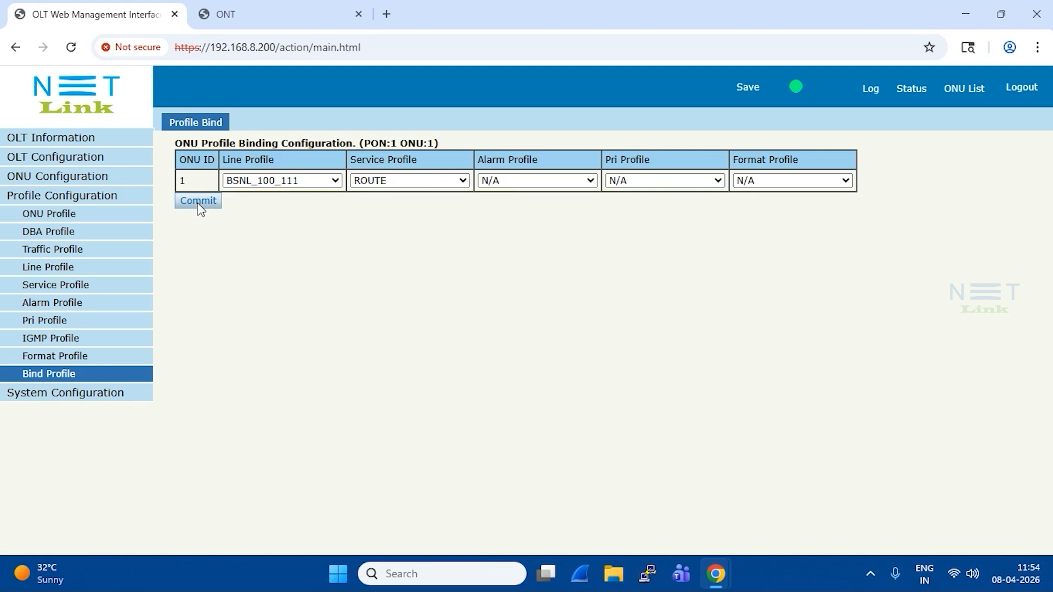
left_click(647, 147)
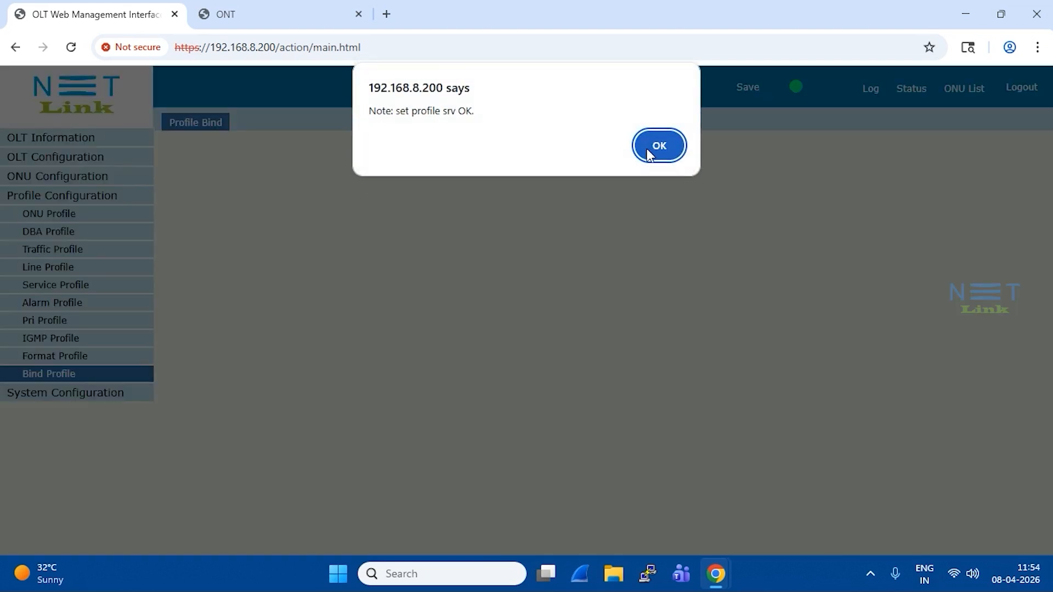
left_click(646, 149)
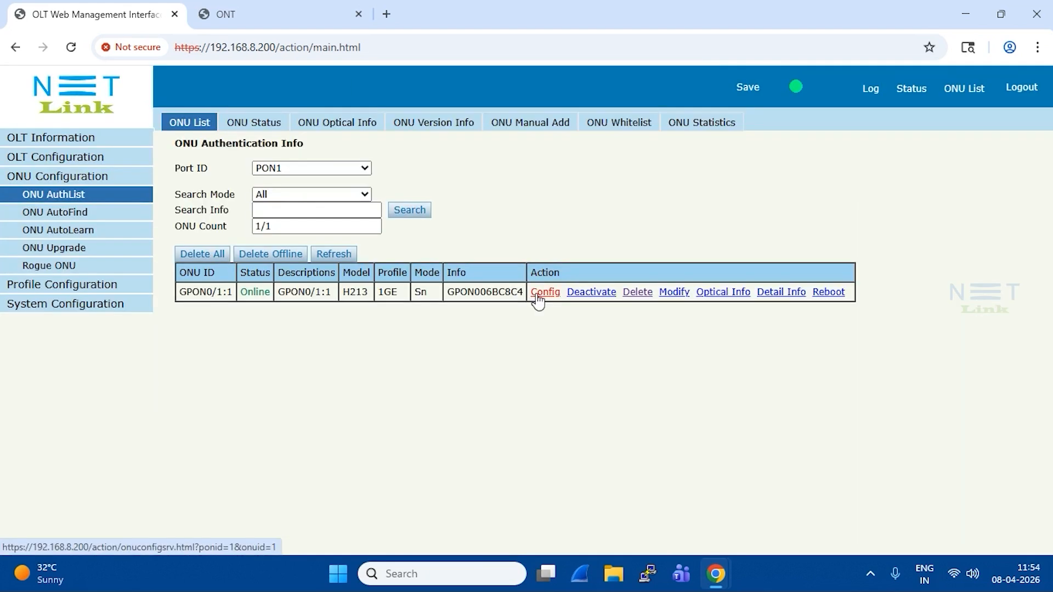
- Open the ONU's configuration and check its Tcont, Gemport and WAN connection status
left_click(537, 292)
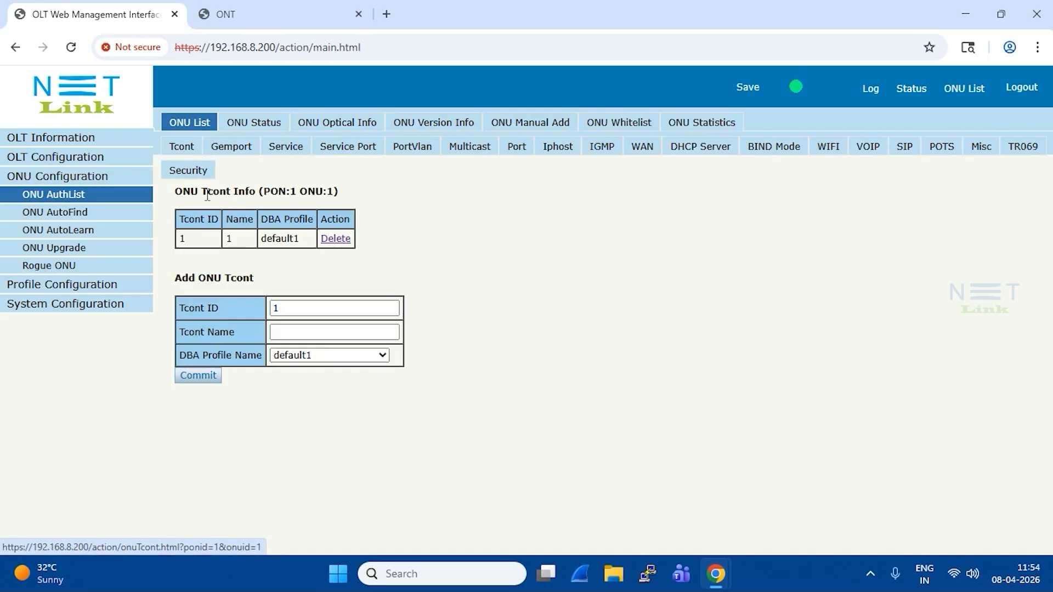
left_click(233, 148)
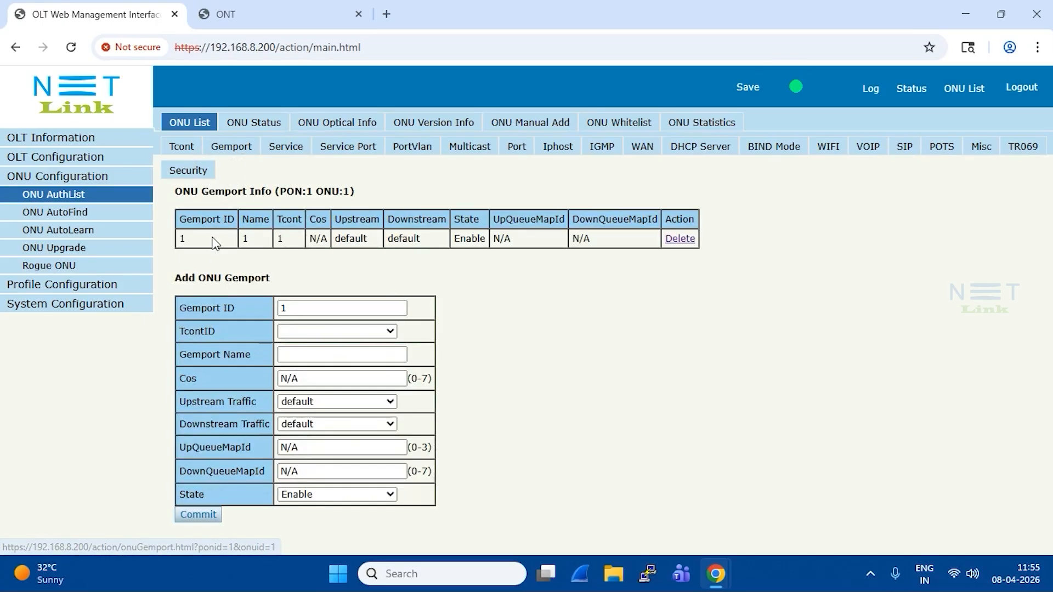
left_click(648, 156)
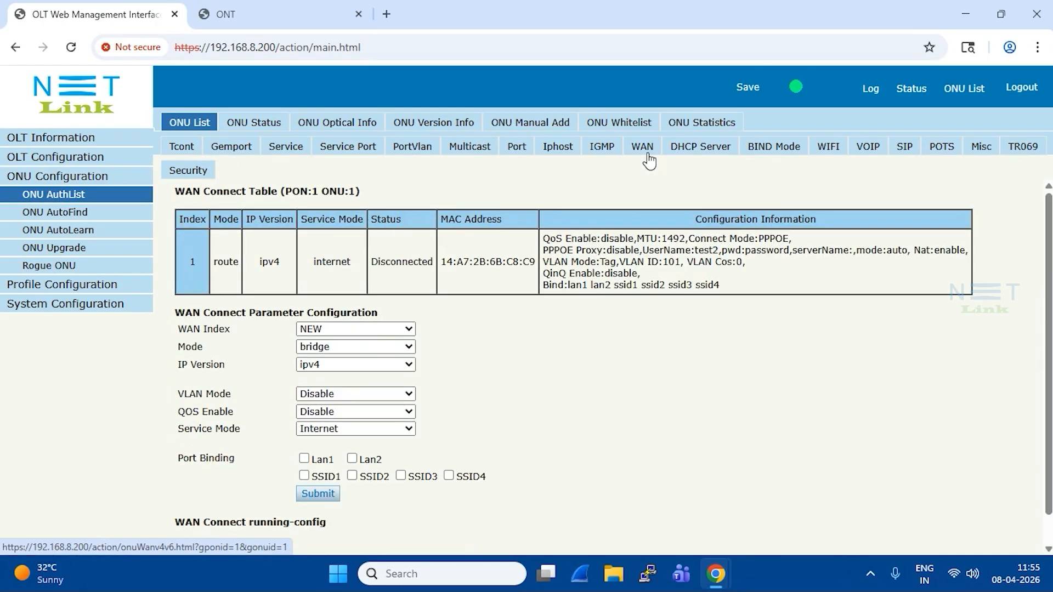
left_click(647, 154)
left_click(646, 151)
- Open the details of line profile BSNL_100_111 and review its Tcont, Gemport and service VLAN list
left_click(62, 284)
left_click(126, 267)
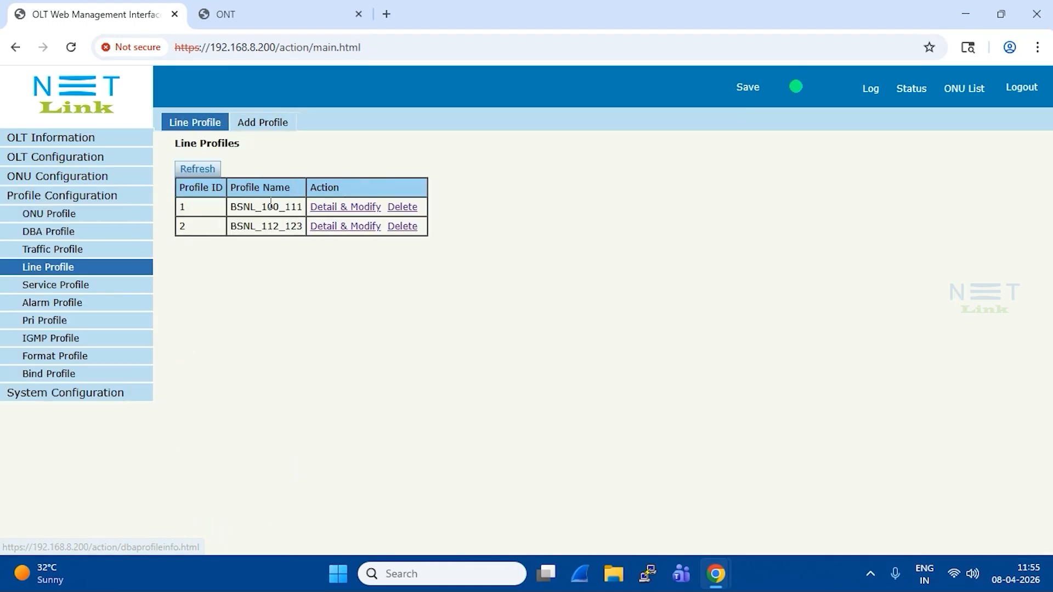
left_click_drag(232, 209, 305, 210)
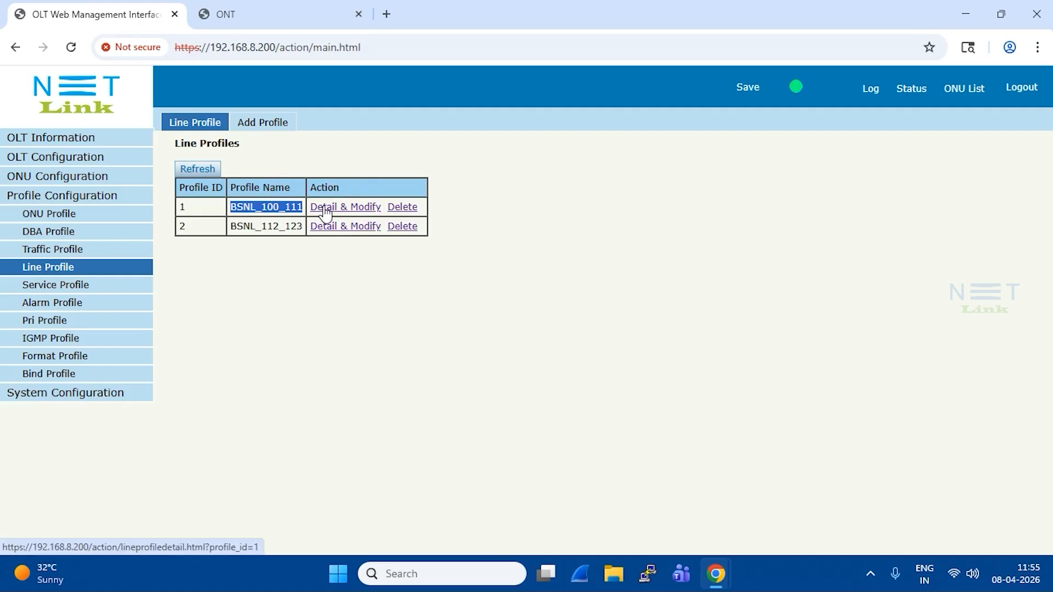
left_click(326, 213)
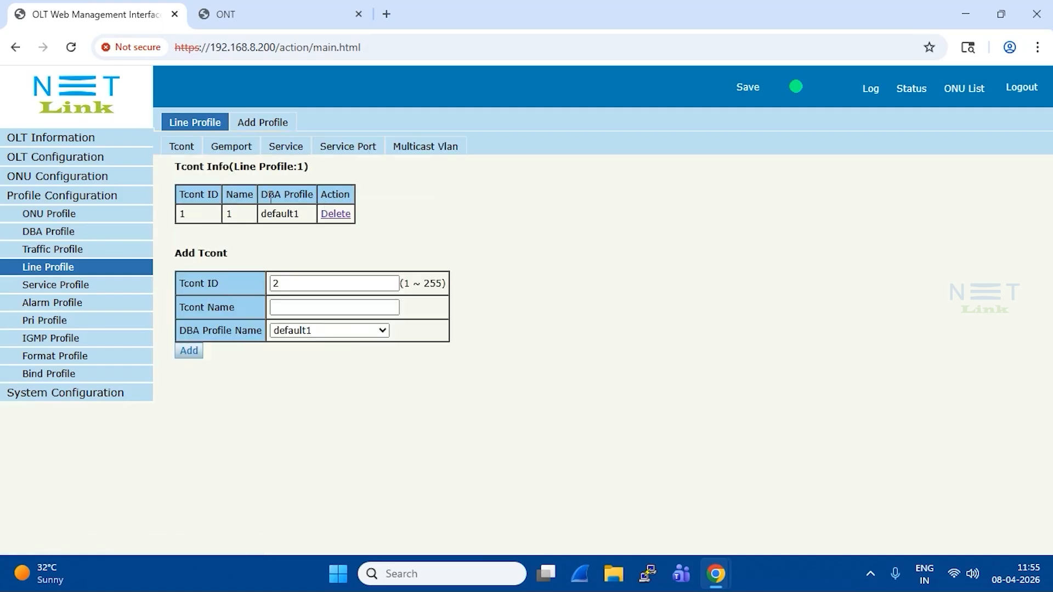
left_click(235, 153)
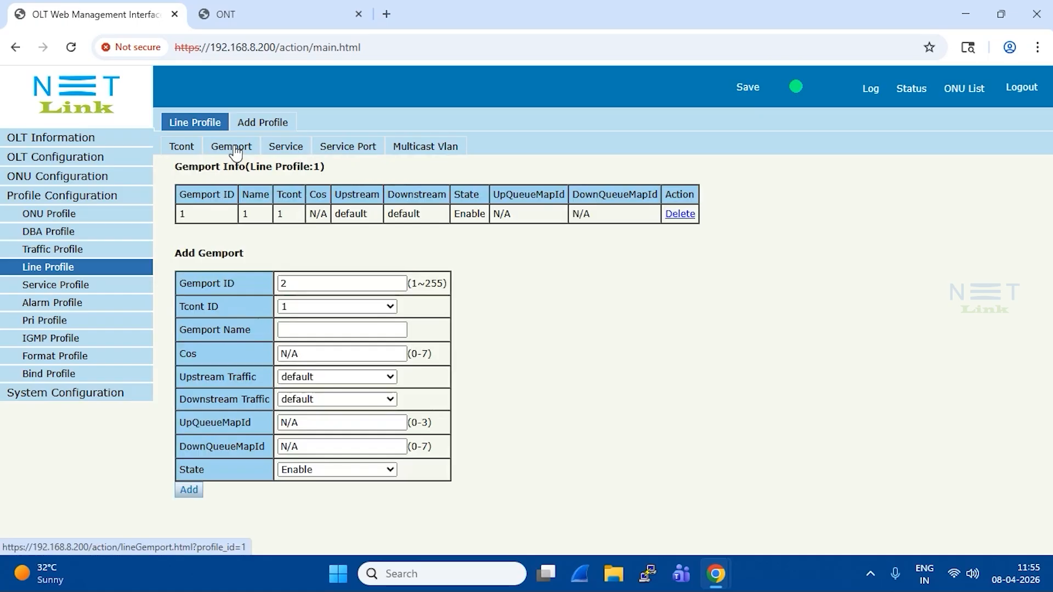
left_click(306, 151)
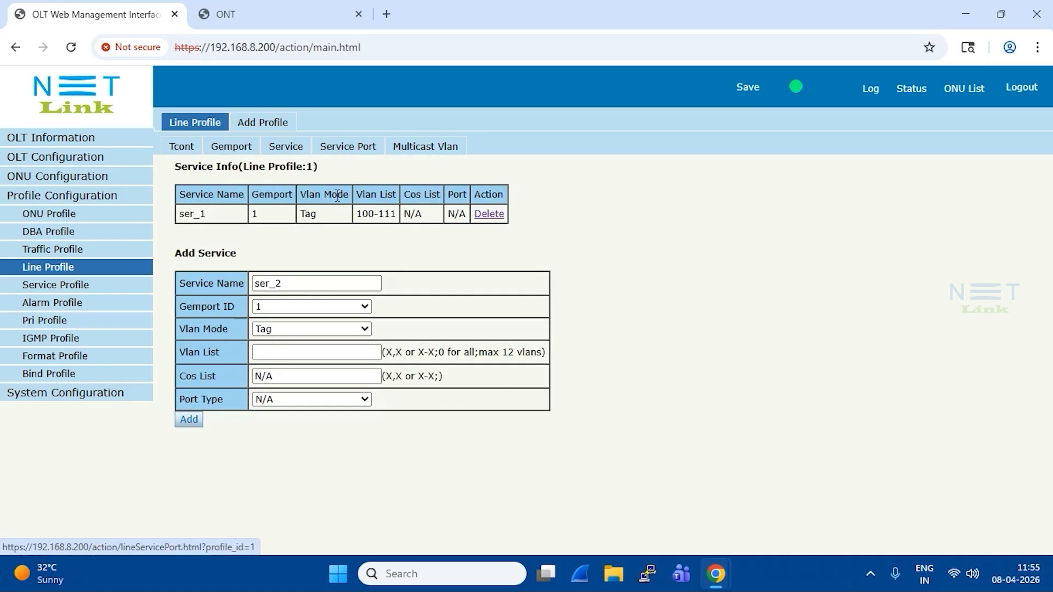
left_click_drag(355, 214, 399, 228)
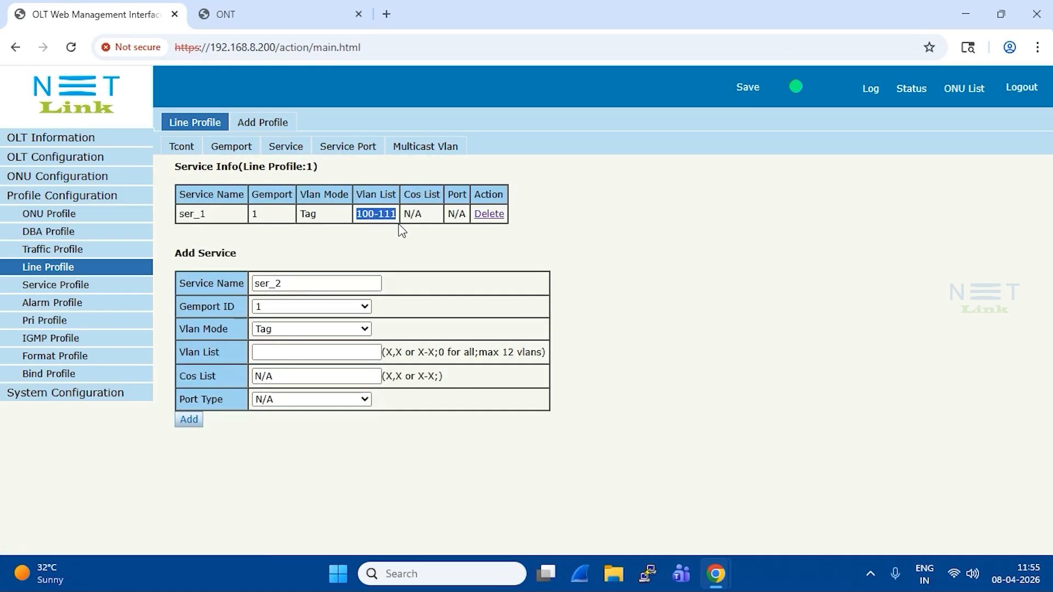
left_click(365, 212)
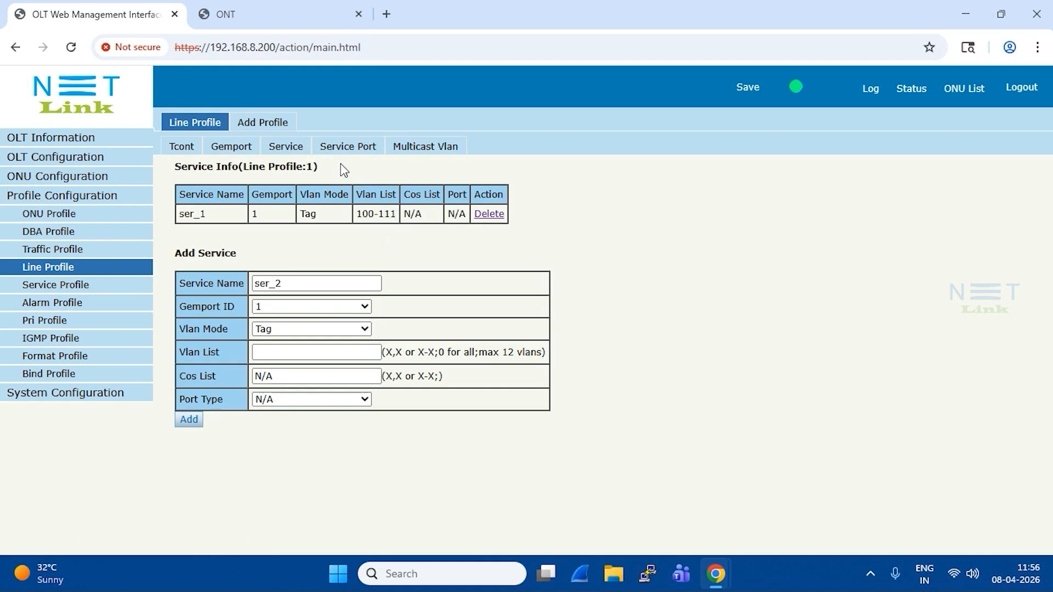
- Check the VLAN value of service port 1 in line profile BSNL_100_111
left_click(350, 148)
double_click(582, 194)
left_click(590, 215)
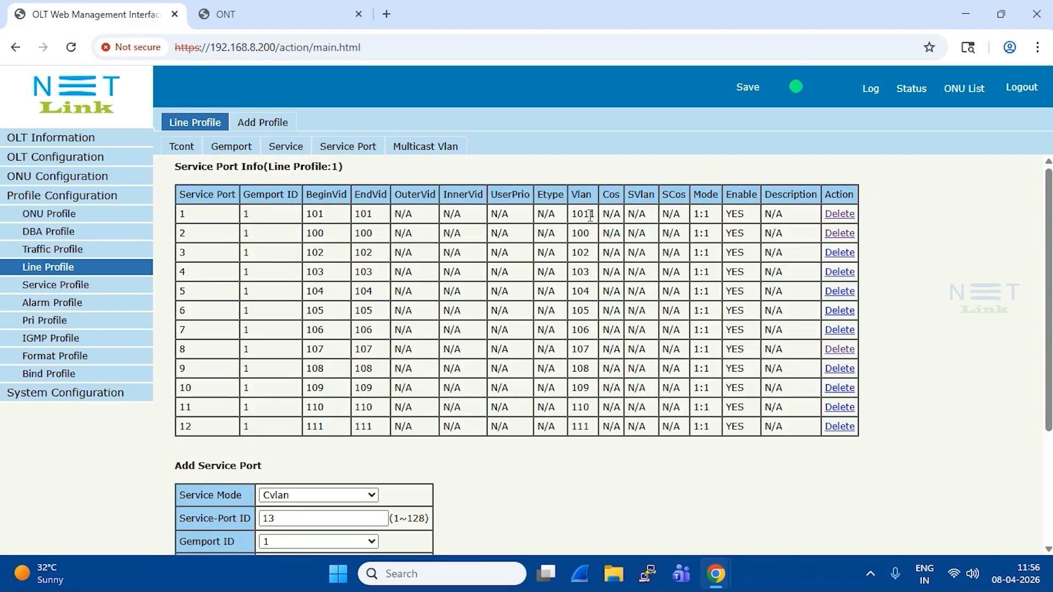
left_click(574, 216)
left_click_drag(591, 214, 572, 219)
- Try to delete Tcont 1 from the configuration of ONU 1 on PON1
left_click_drag(225, 239, 287, 242)
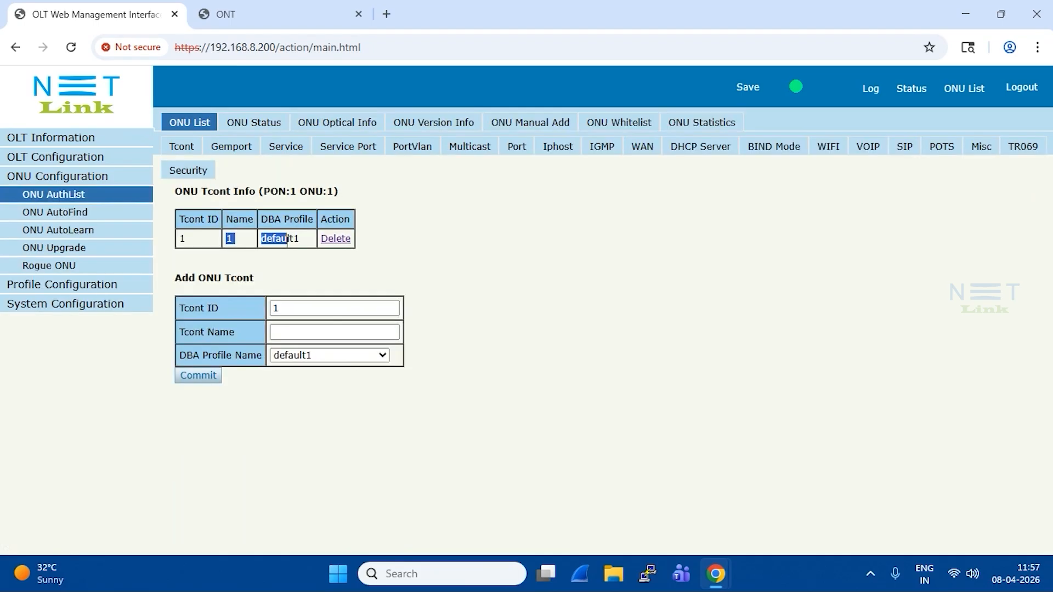
left_click(336, 239)
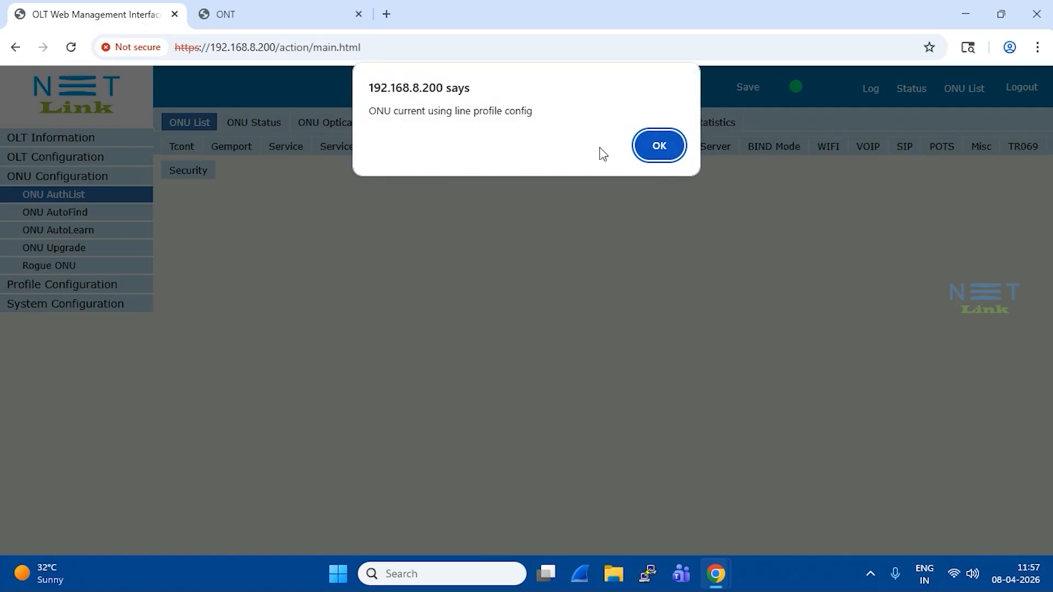
left_click(660, 147)
- Delete ONU GPON0/1:1 from the PON1 authentication list and refresh the list to check its status
left_click(63, 198)
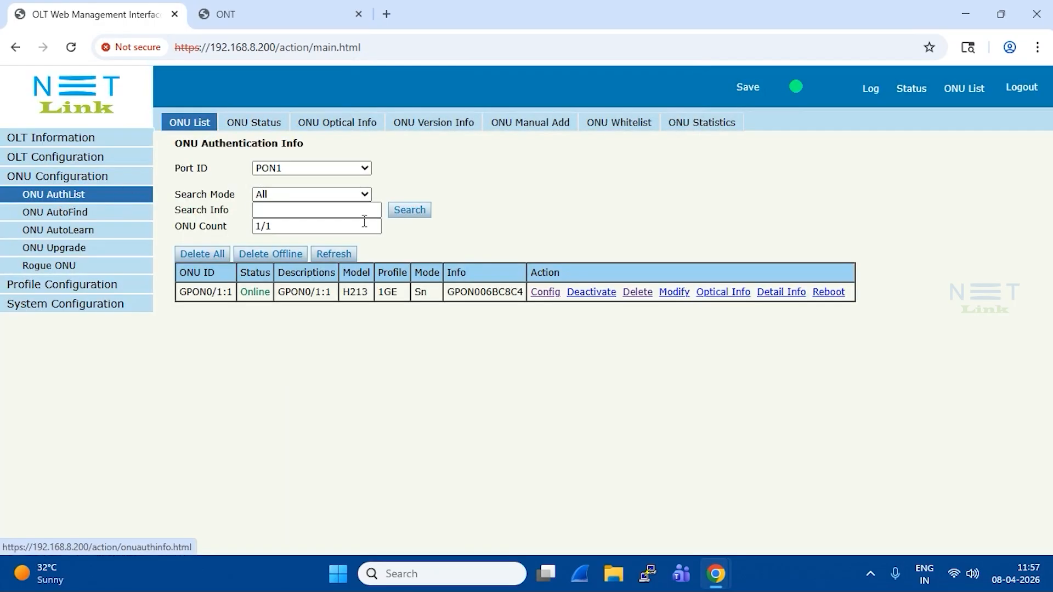
left_click_drag(451, 293, 530, 300)
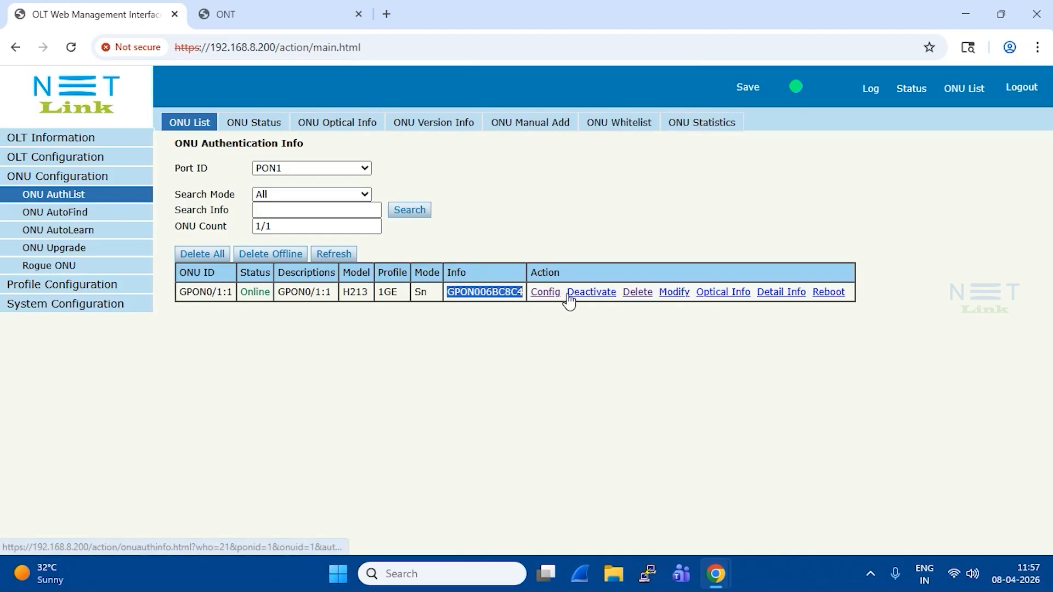
left_click(639, 291)
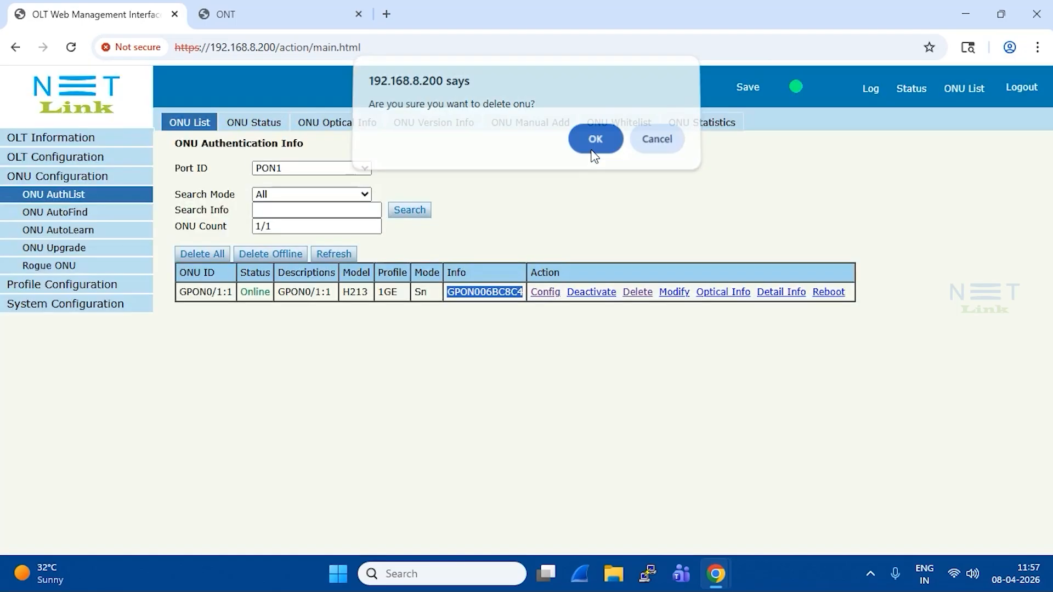
left_click(595, 140)
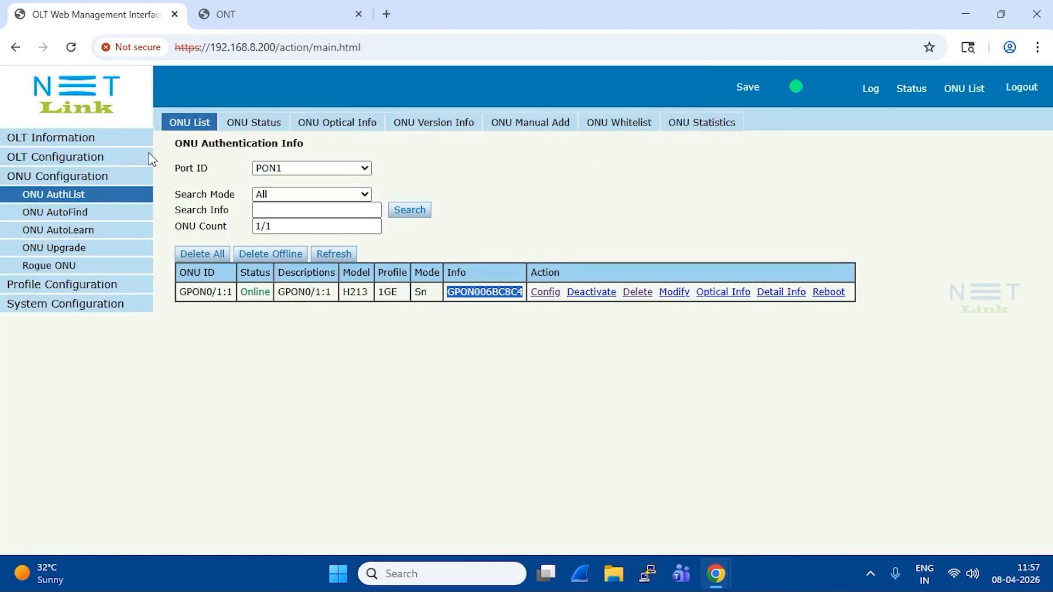
left_click(74, 219)
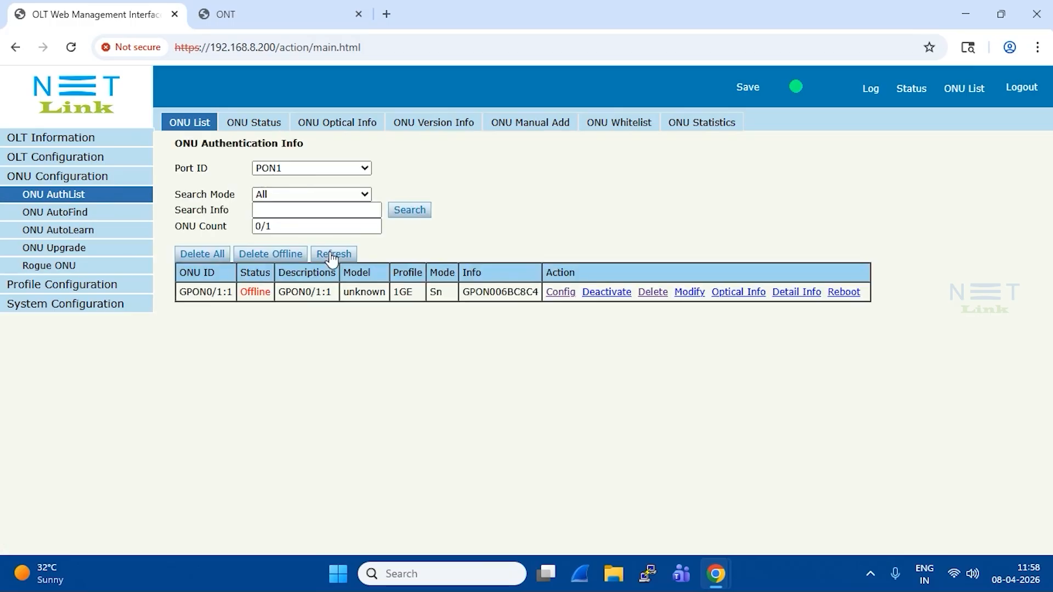
left_click(334, 254)
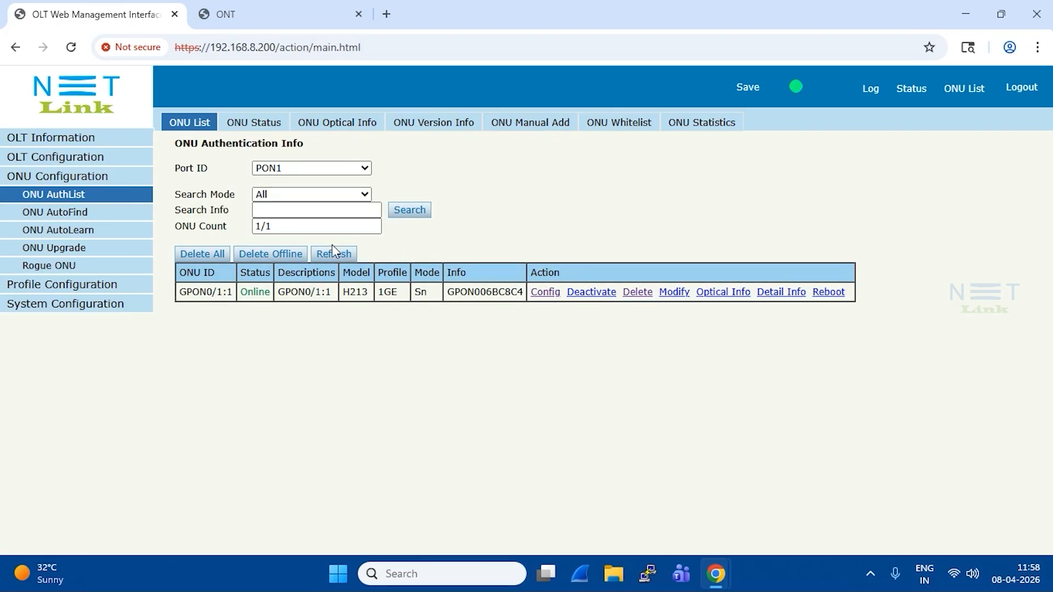
- Add a port VLAN in Transparent mode to ONU 1 on PON1, with port type Veip and port ID 1
left_click(544, 292)
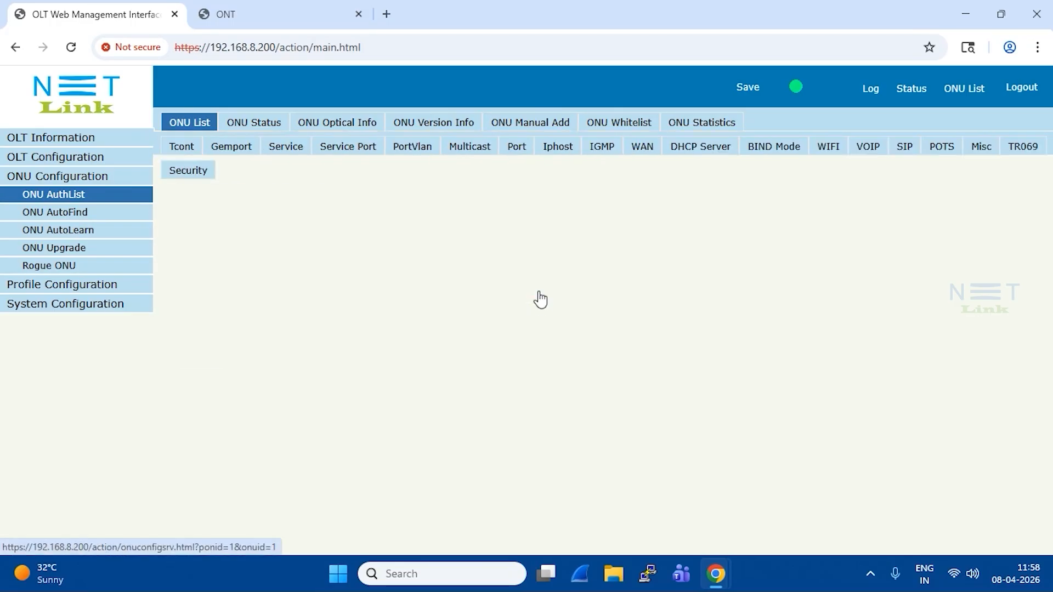
left_click(420, 151)
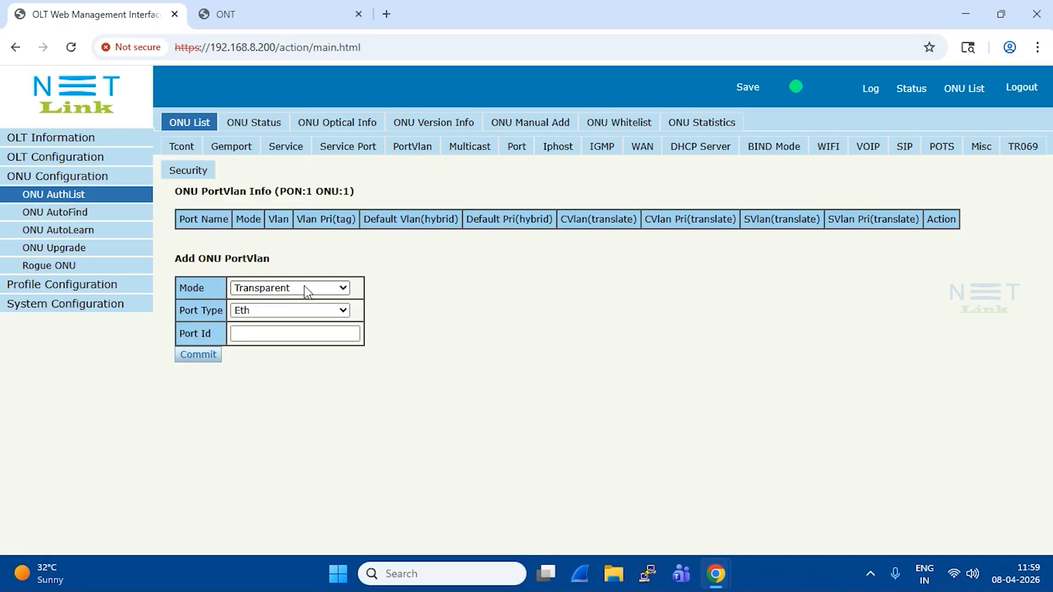
left_click(293, 311)
left_click(284, 366)
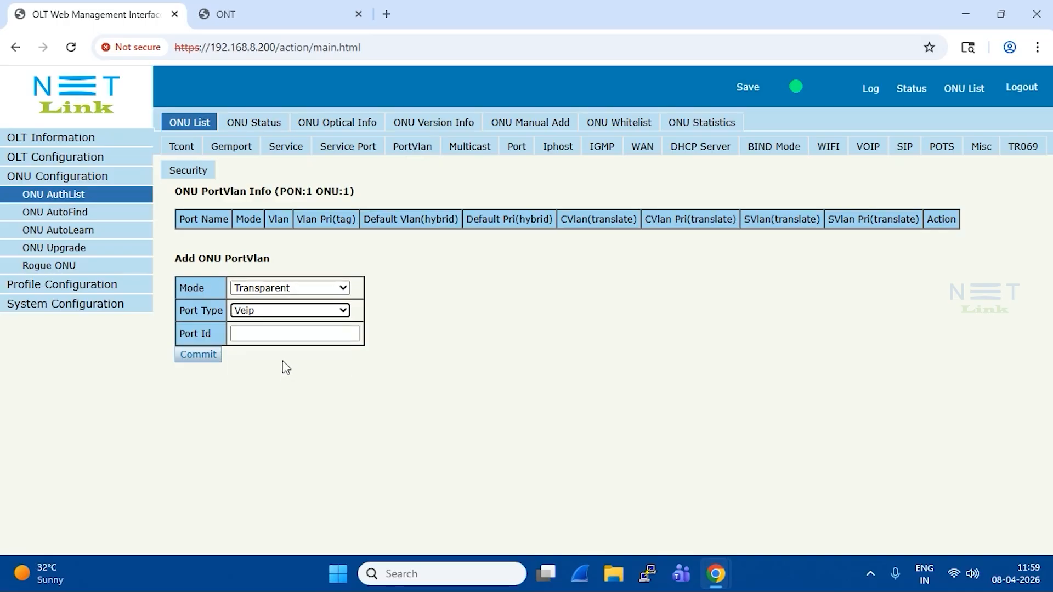
left_click(278, 336)
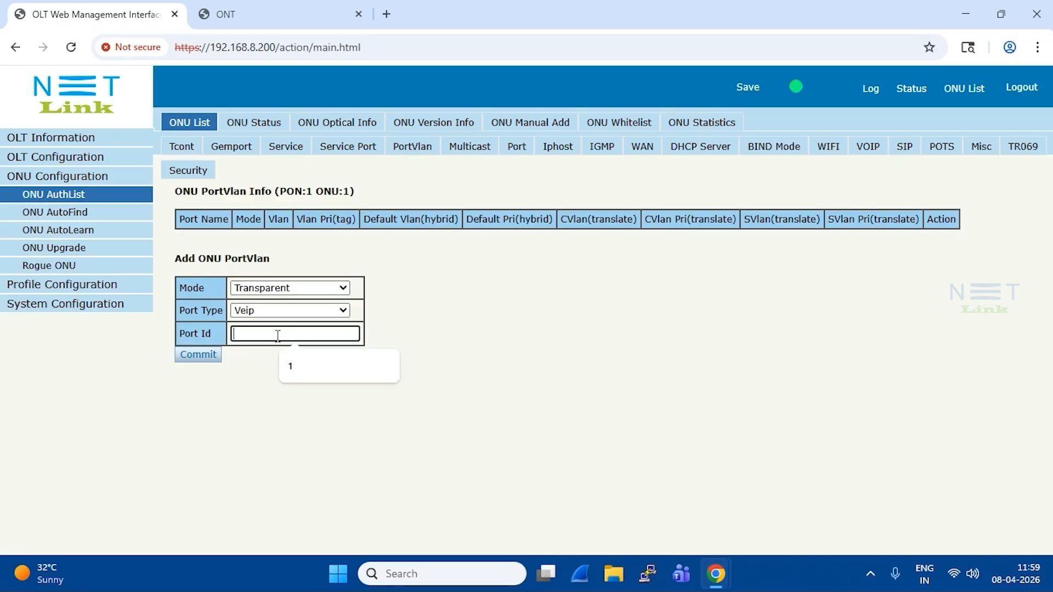
type("1")
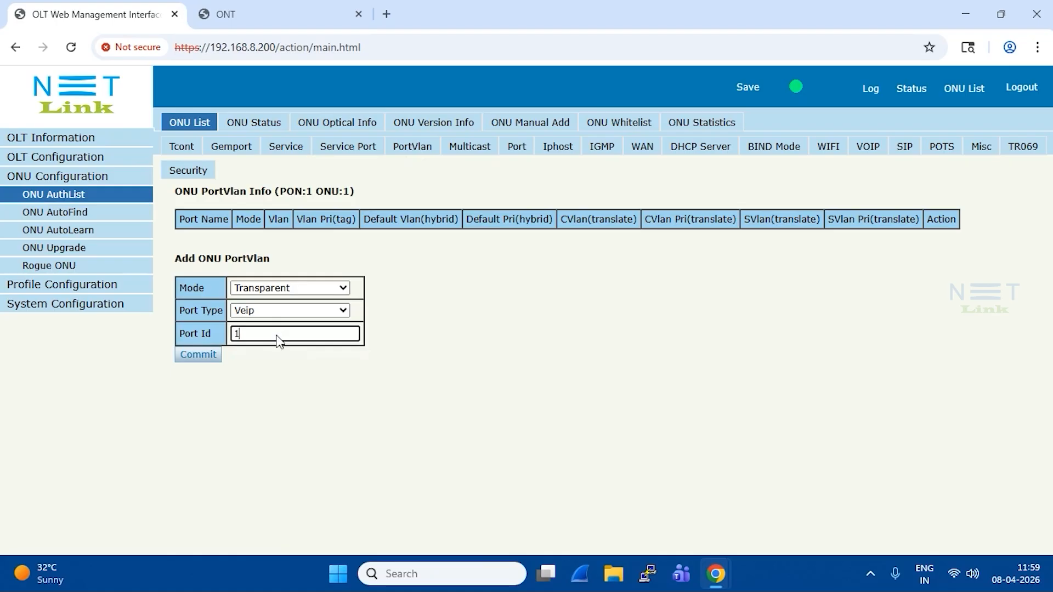
key("Return")
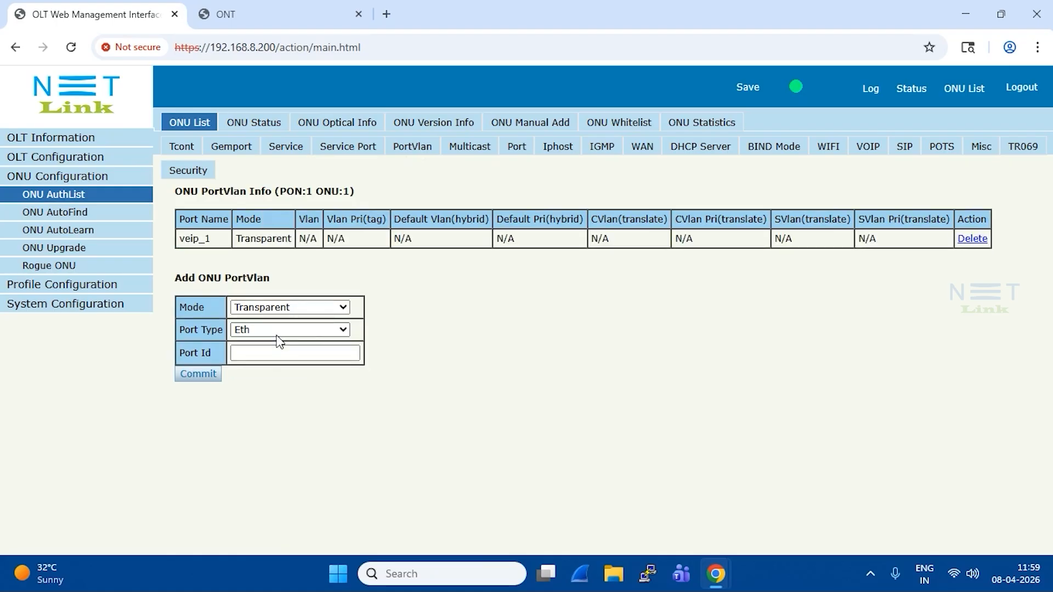
- Check the connection status of the WAN entry configured on ONU 1 of PON1
left_click(660, 150)
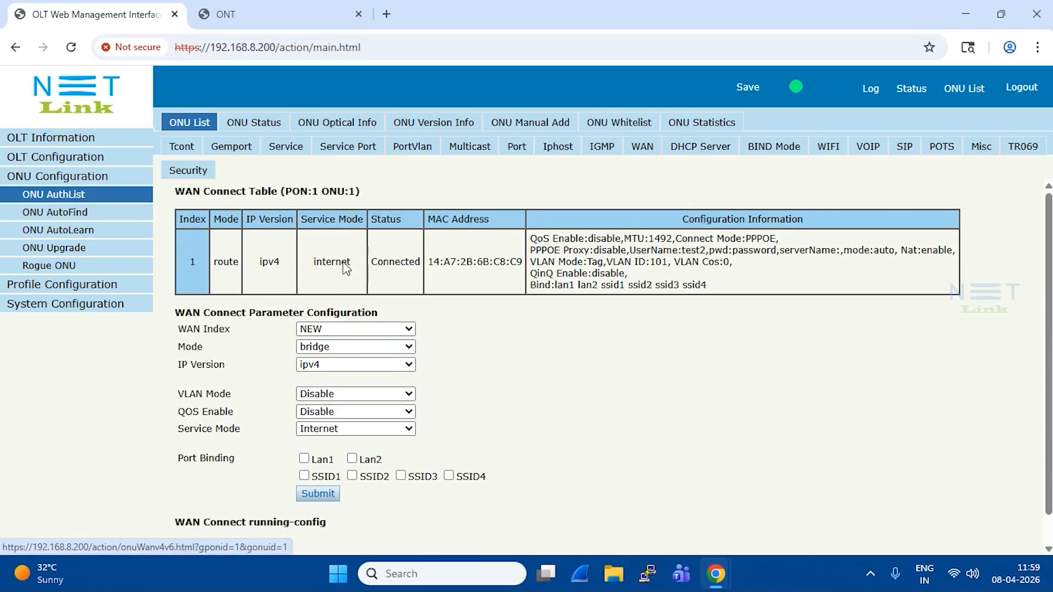
left_click_drag(371, 268, 422, 274)
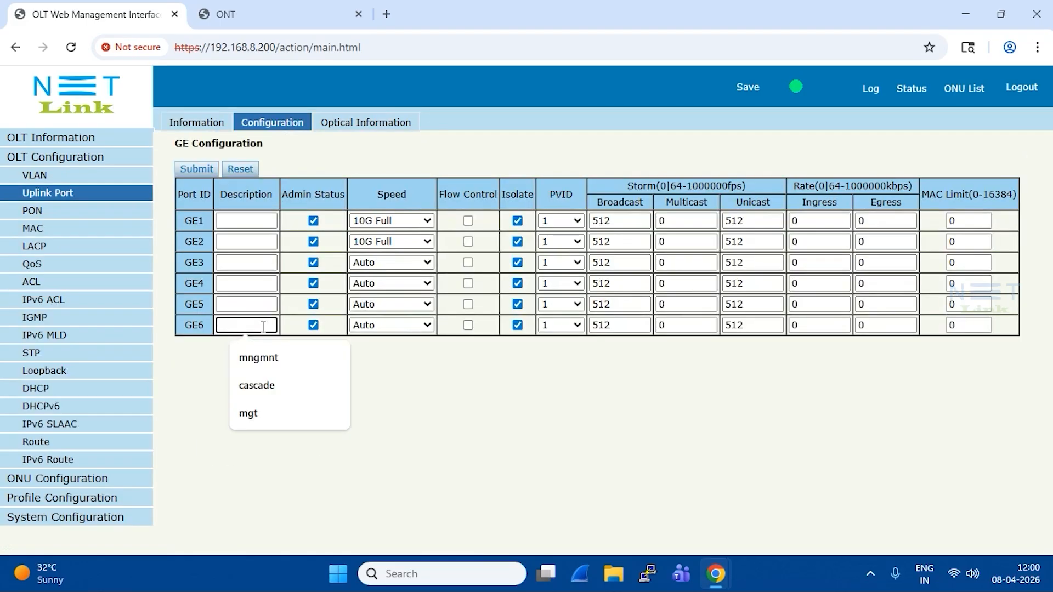
- Configure uplink port GE6 with the description dialup and PVID 101, and turn off its isolation
type("dialu")
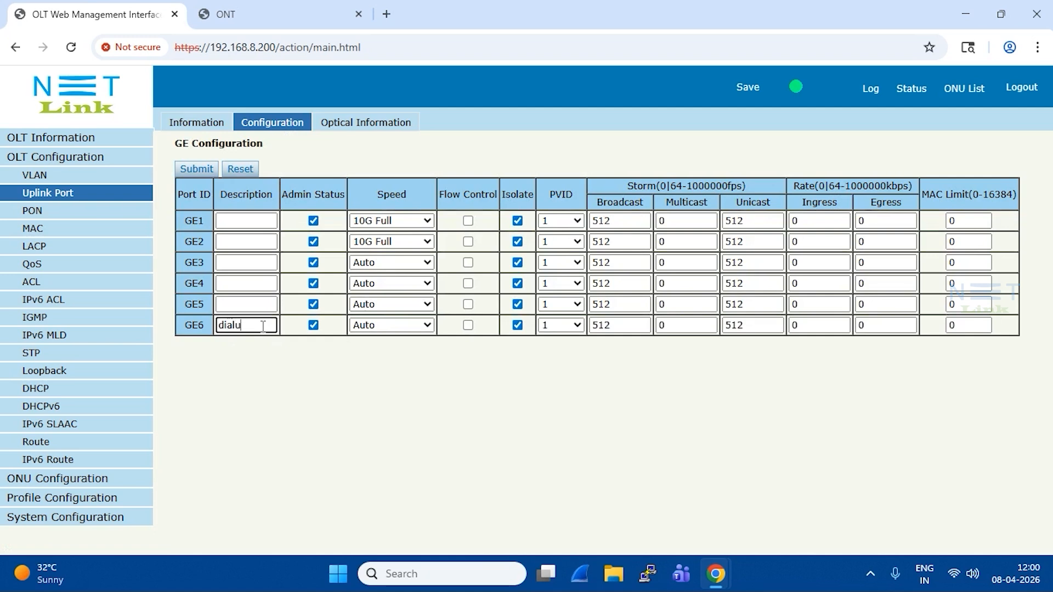
type("p")
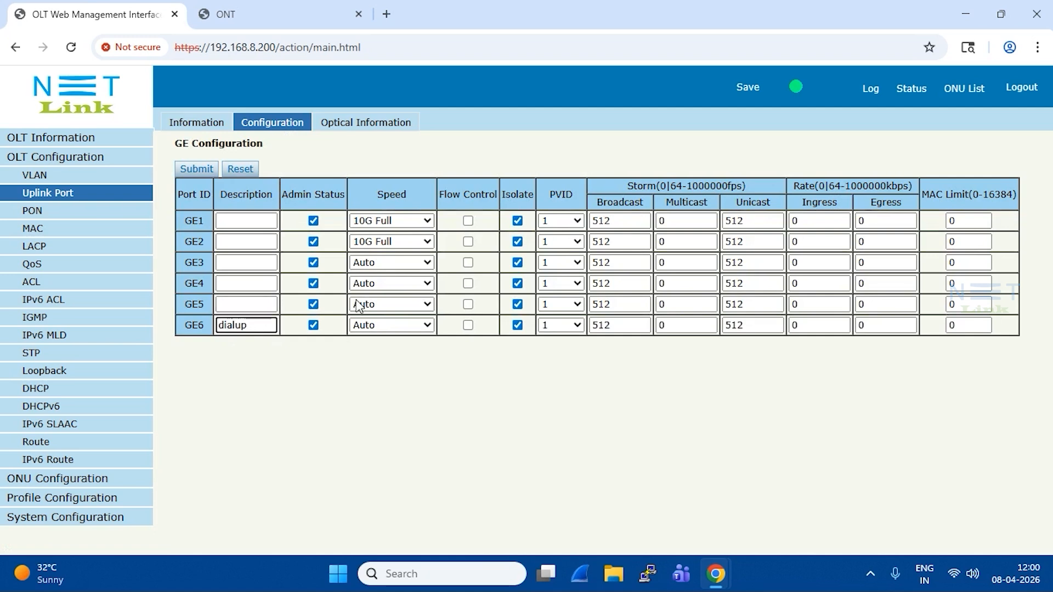
left_click(577, 326)
left_click(552, 46)
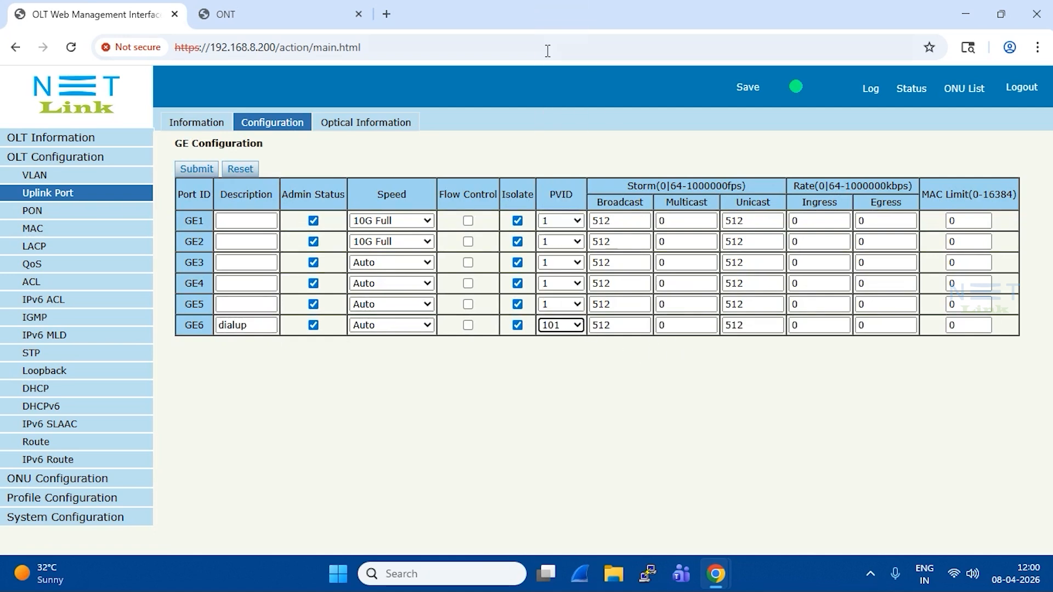
left_click(517, 325)
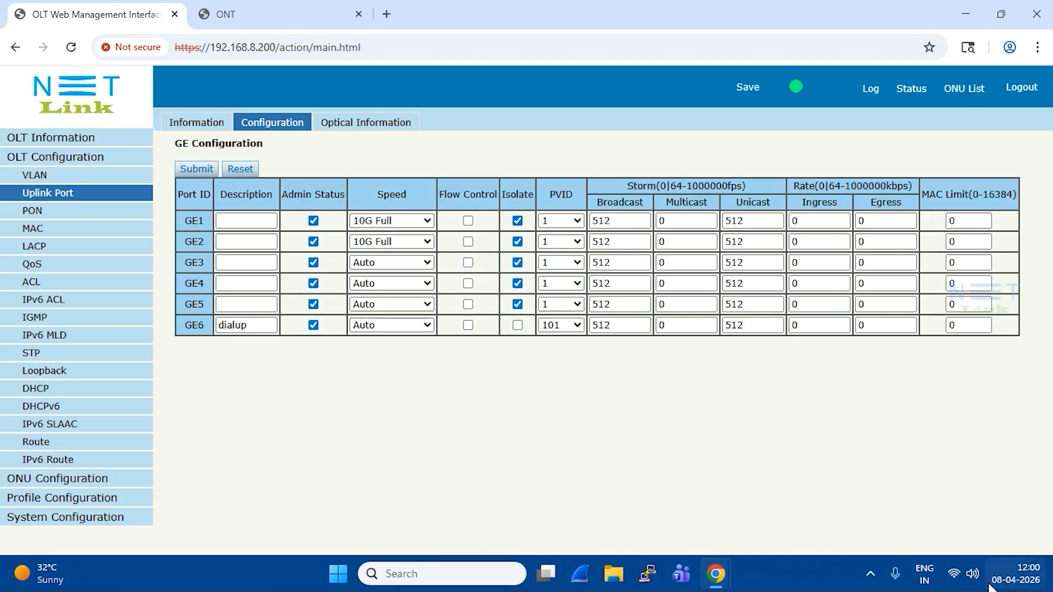
- Switch to the Windows network and internet settings and open the Dial-up page
right_click(955, 574)
left_click(936, 531)
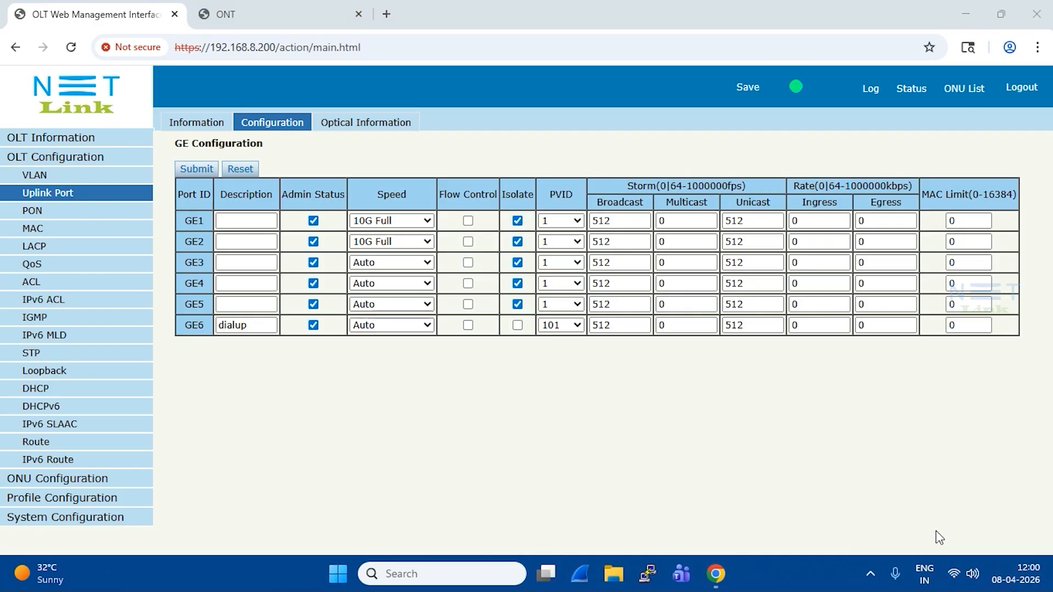
scroll(400, 359, "down", 4)
scroll(390, 430, "up", 4)
scroll(387, 444, "down", 4)
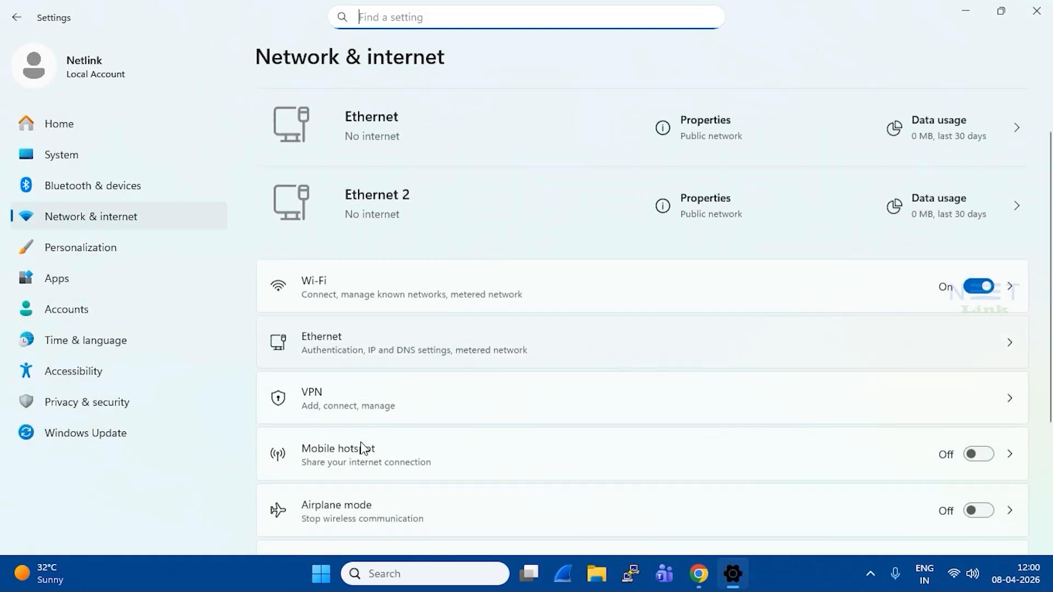
scroll(351, 439, "down", 5)
left_click(370, 454)
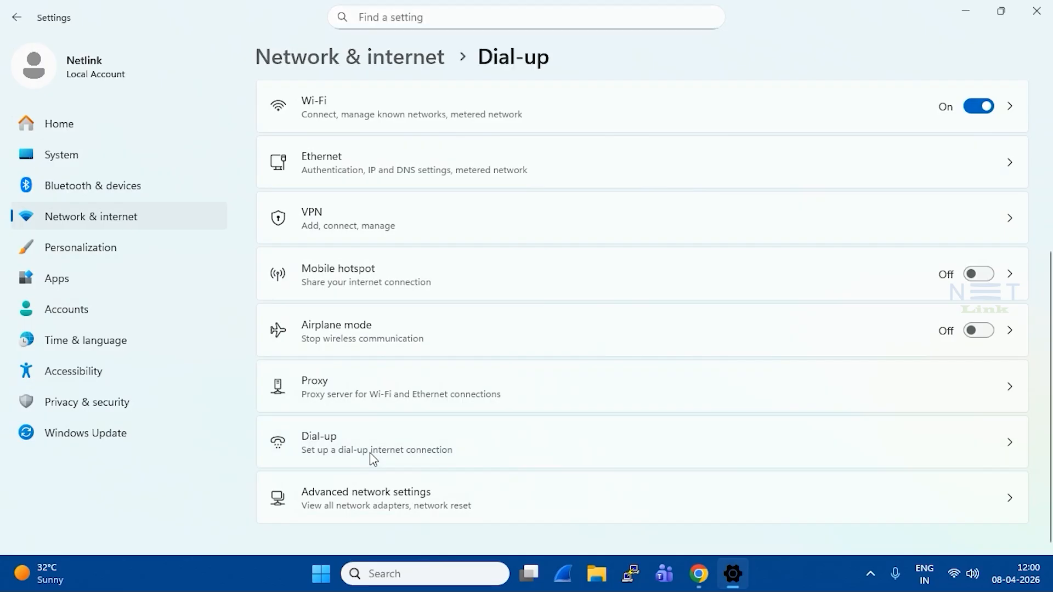
- Set up a new internet connection of type Broadband (PPPoE) instead of reusing an existing one
left_click(316, 211)
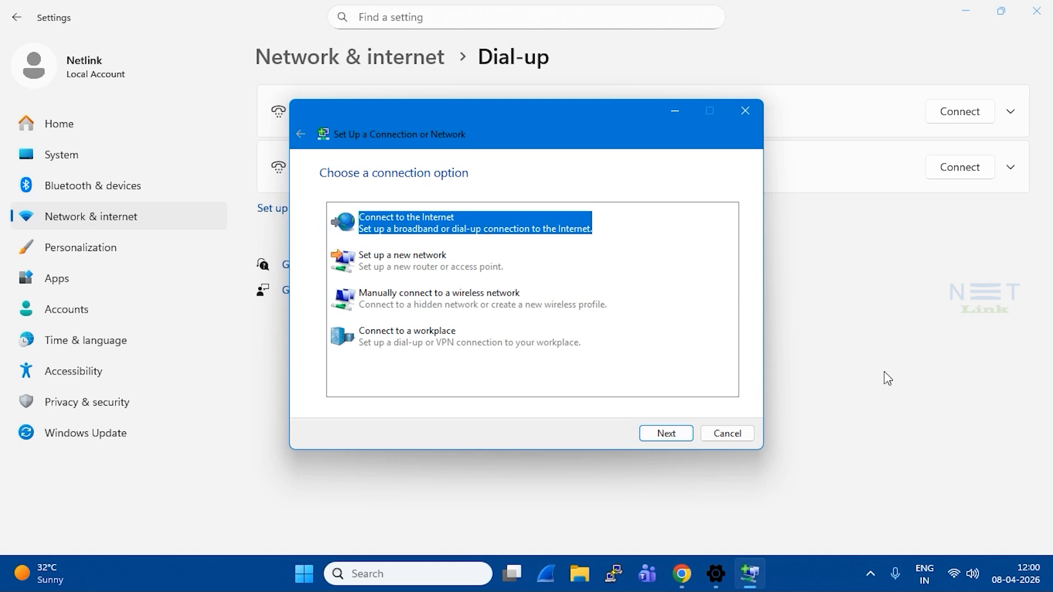
left_click(667, 436)
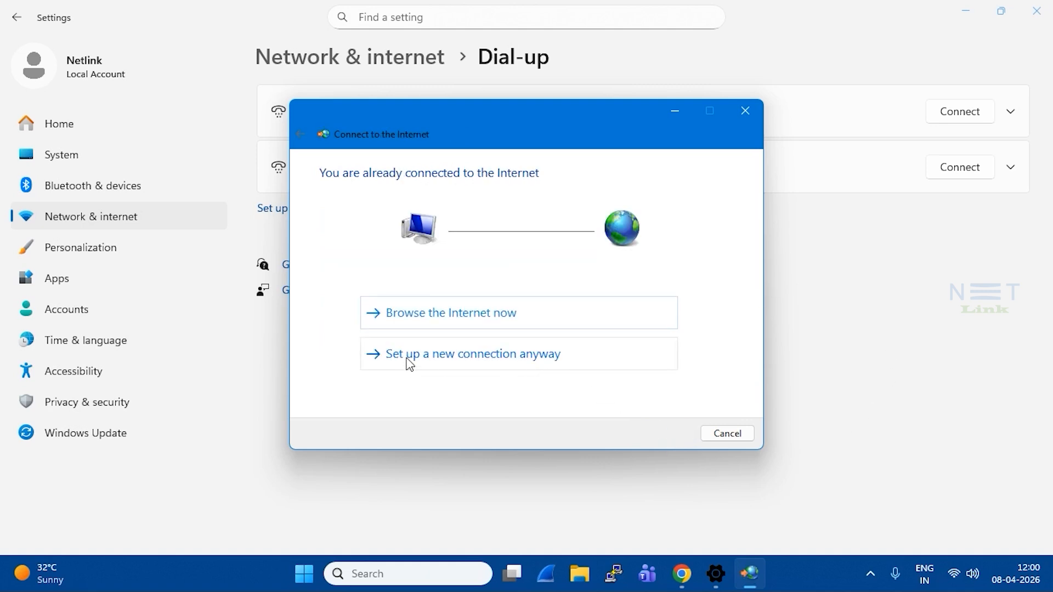
left_click(446, 367)
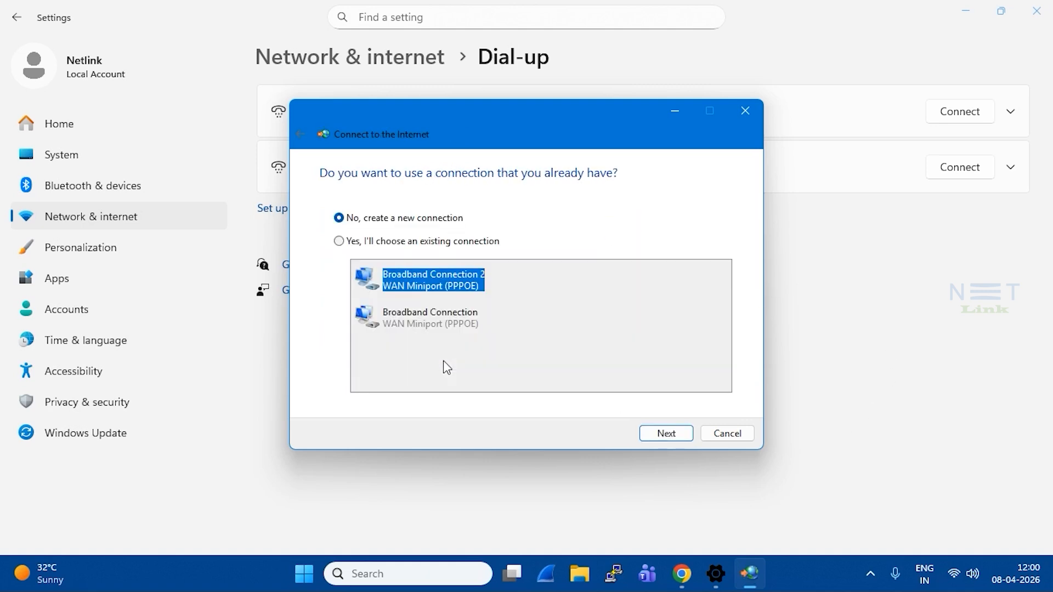
left_click(678, 433)
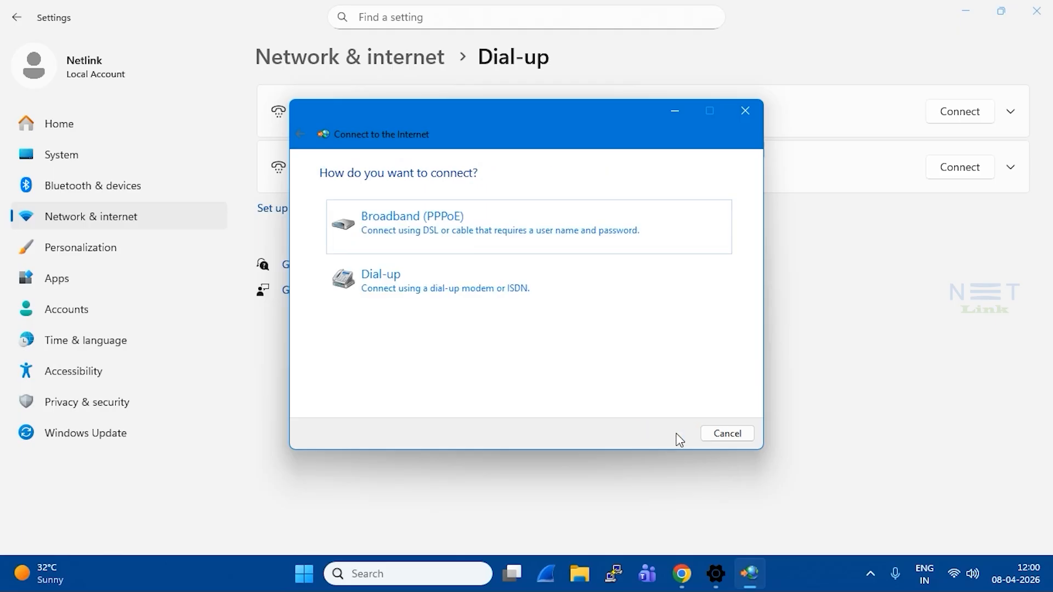
left_click(465, 219)
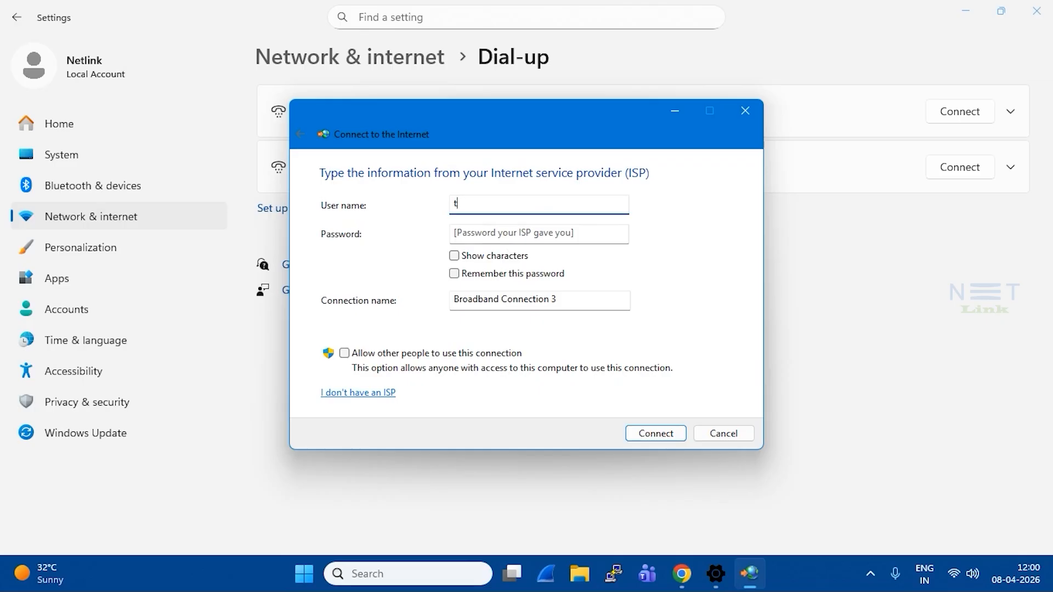
- Enter test3 as the user name and fill in the account password for the new broadband connection
type("test3")
key("Tab")
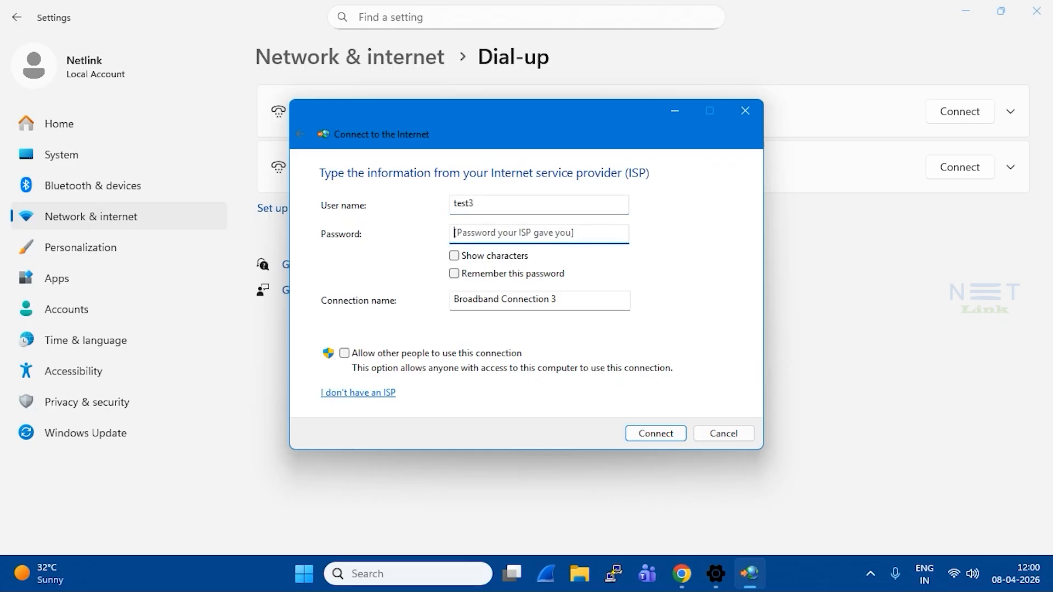
type("•")
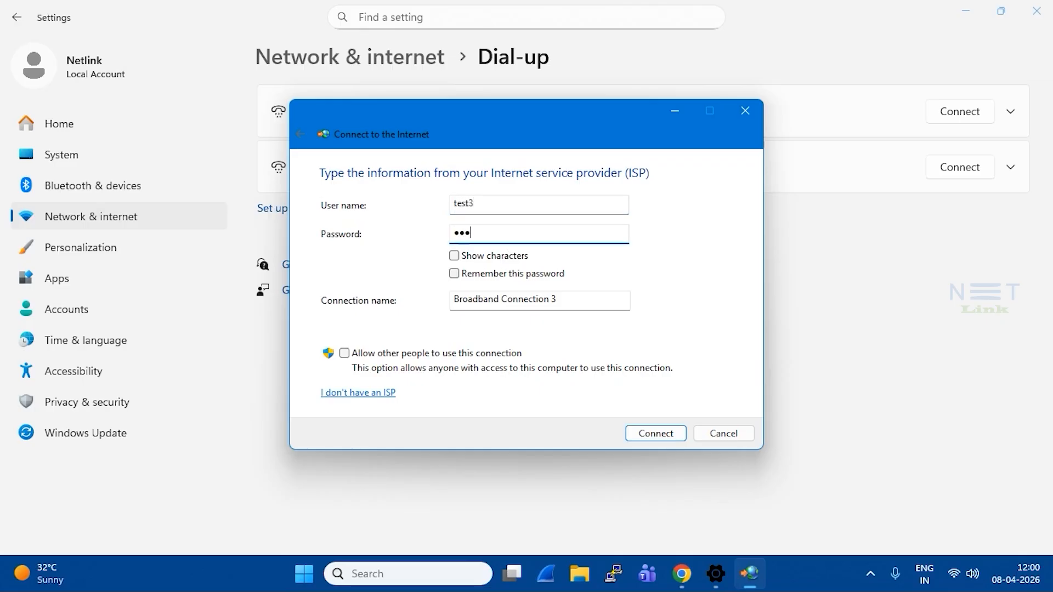
type("•••••••")
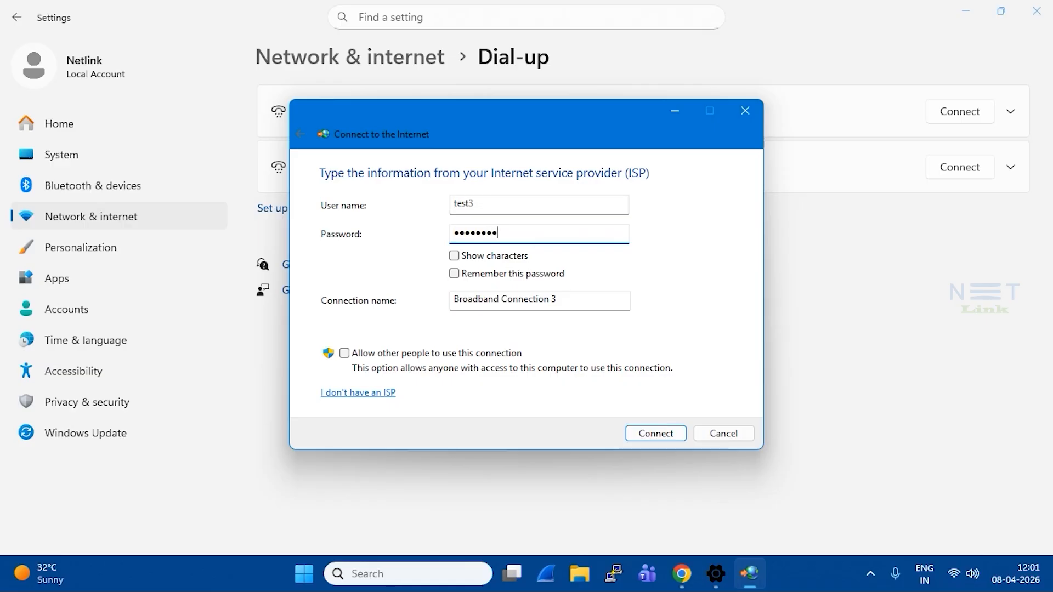